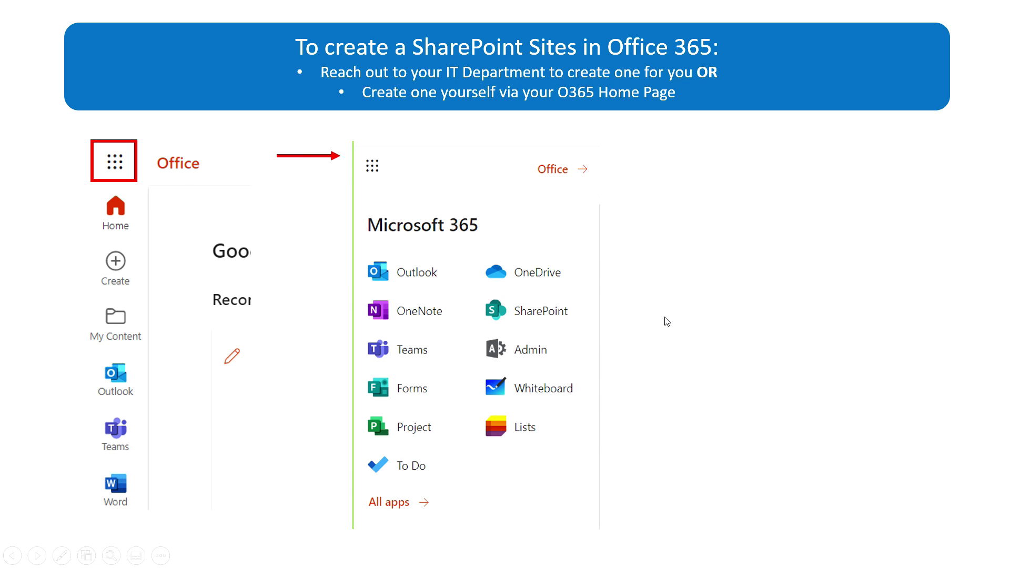
Advance the slides past the app launcher, SharePoint tile and Create site to the site-type choice.
click(560, 316)
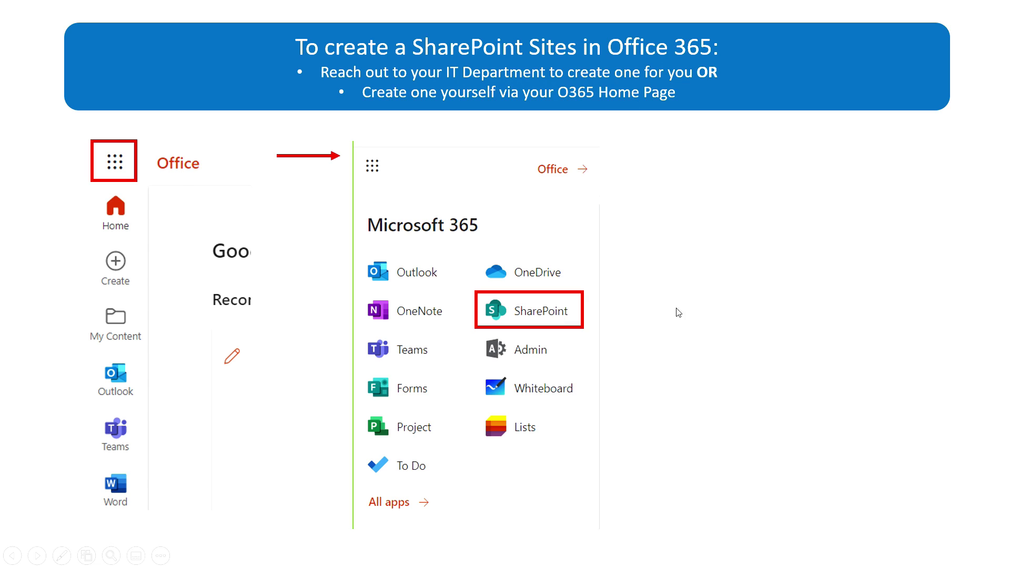
click(740, 313)
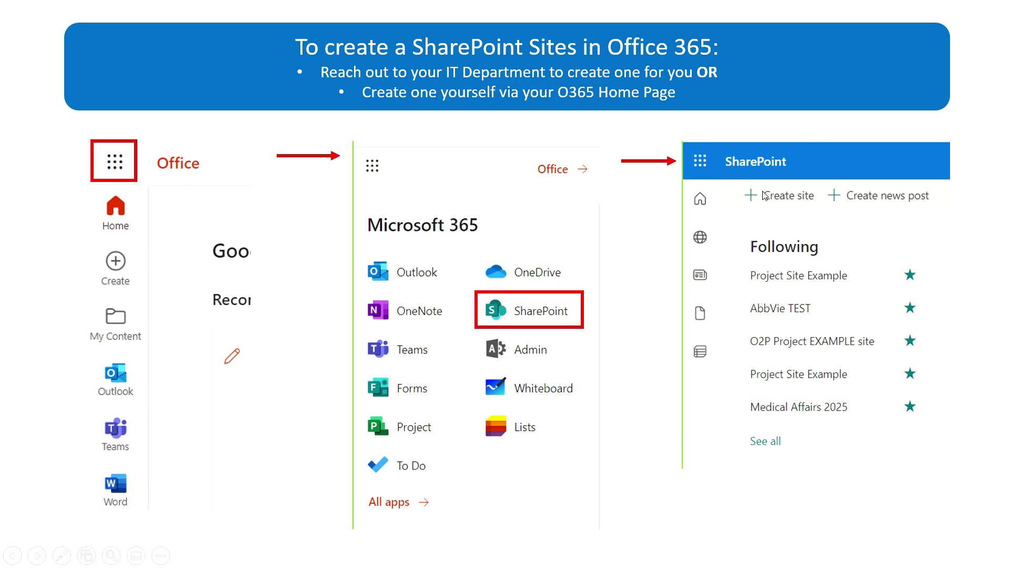
click(797, 223)
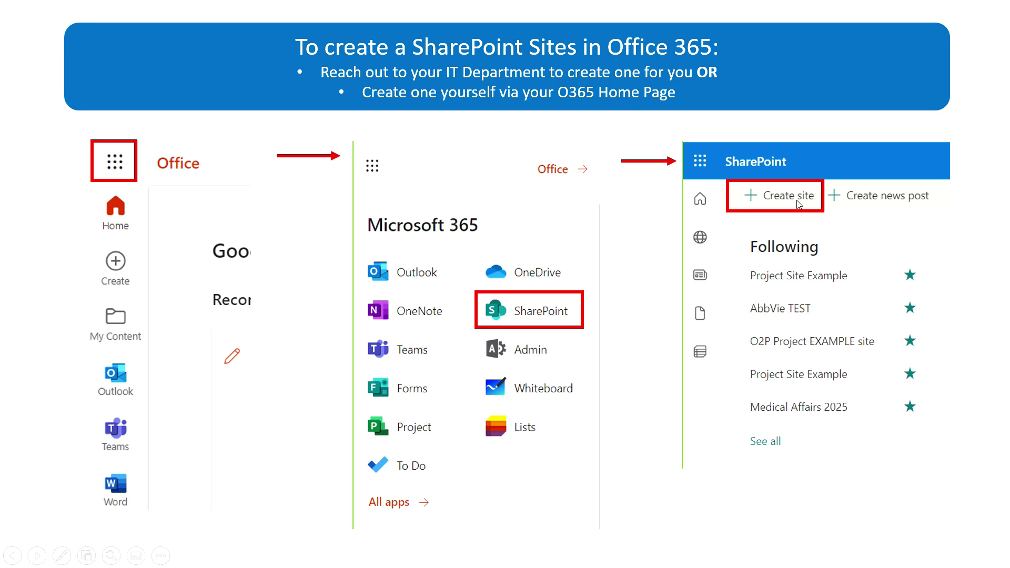
click(798, 204)
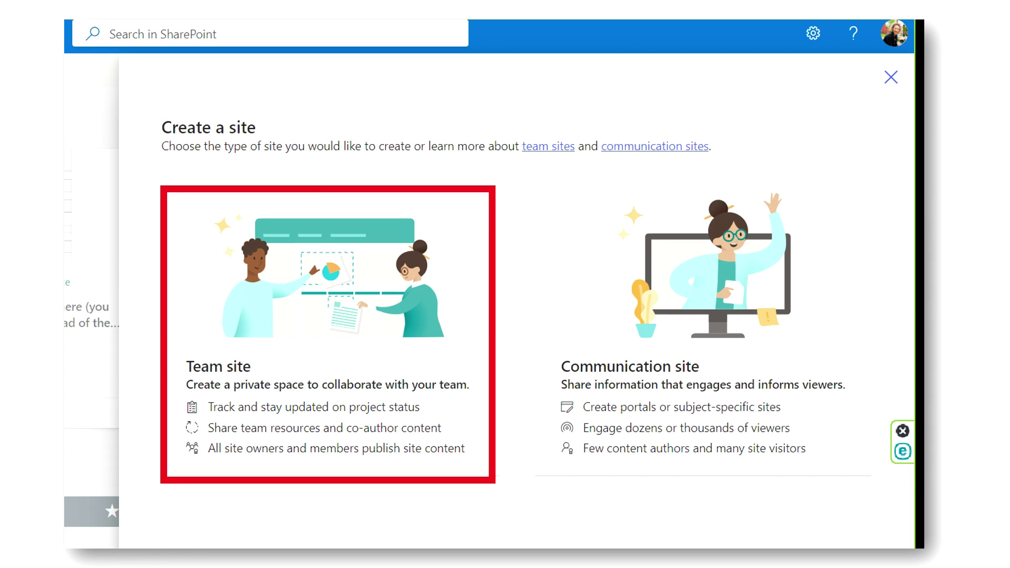
Advance past the team site naming and owners/members slides to the site home page slide.
click(305, 271)
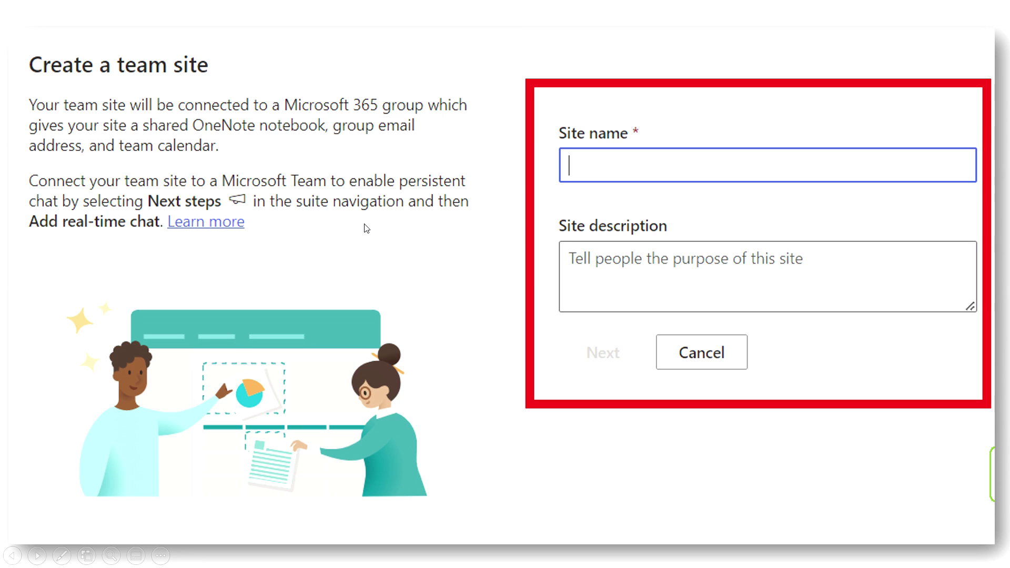
key(Right)
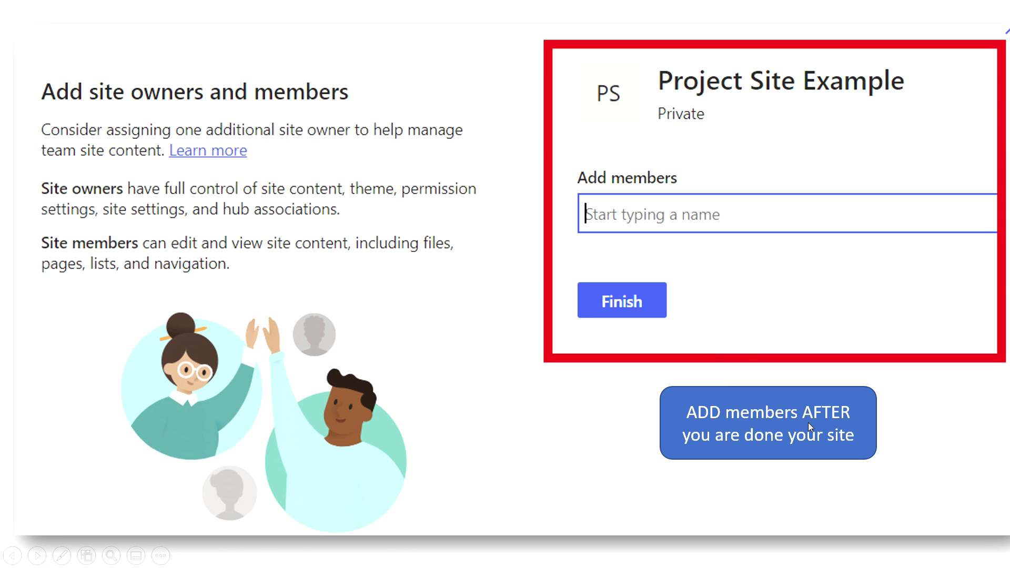
click(653, 405)
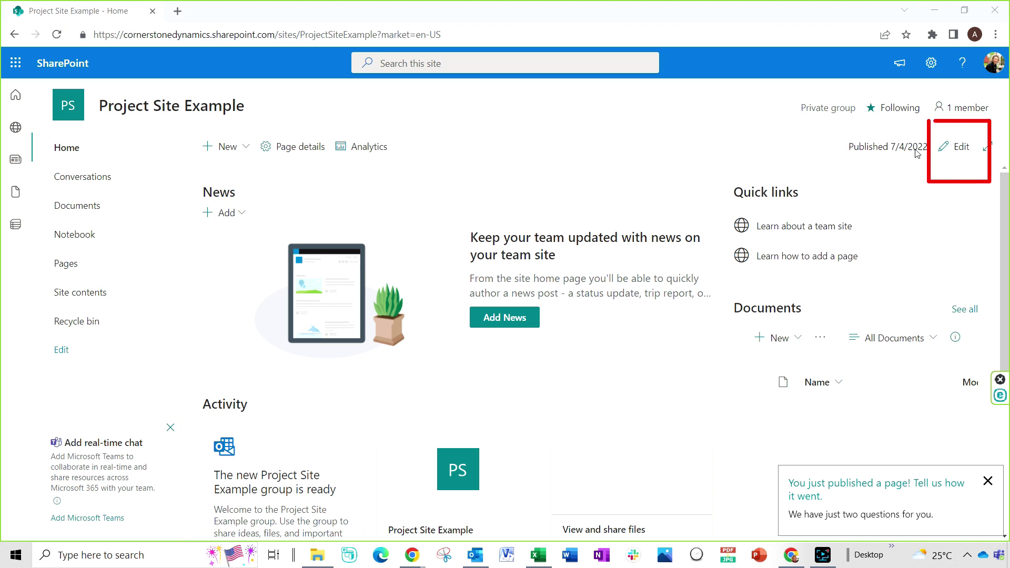
In edit mode, delete the Quick links, Documents, News and Activity web parts.
click(957, 150)
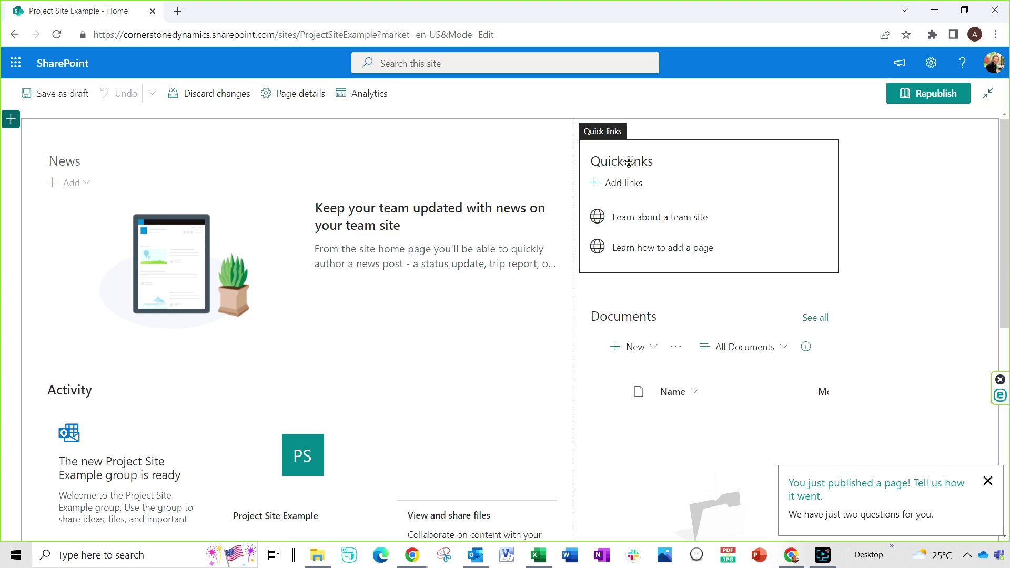
click(641, 148)
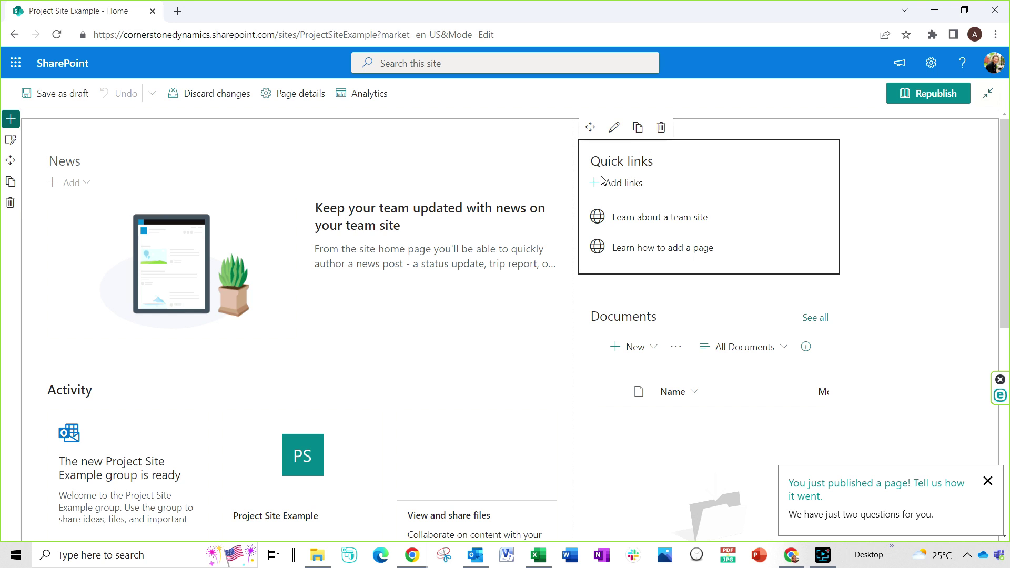
click(662, 127)
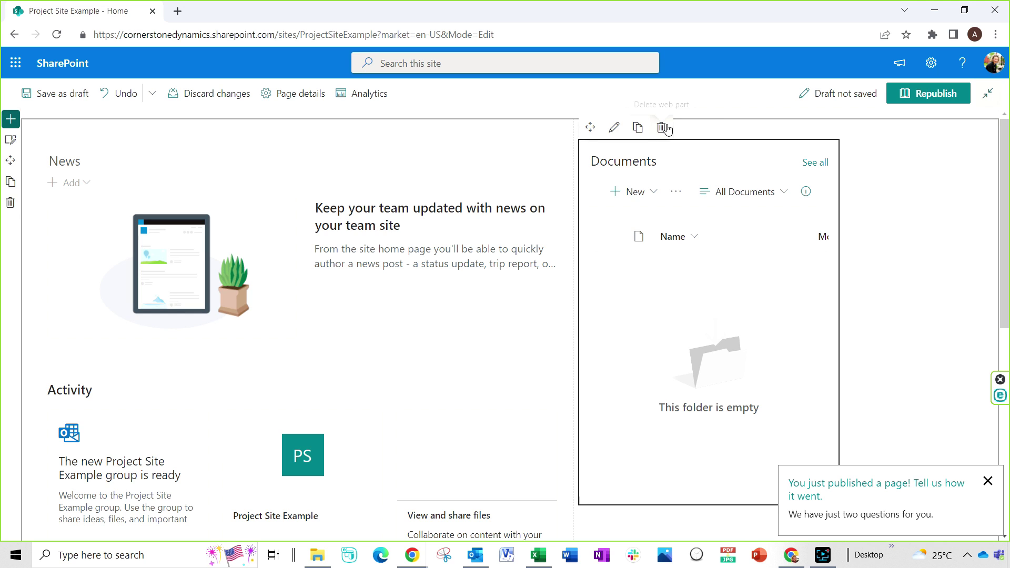
click(661, 128)
click(184, 162)
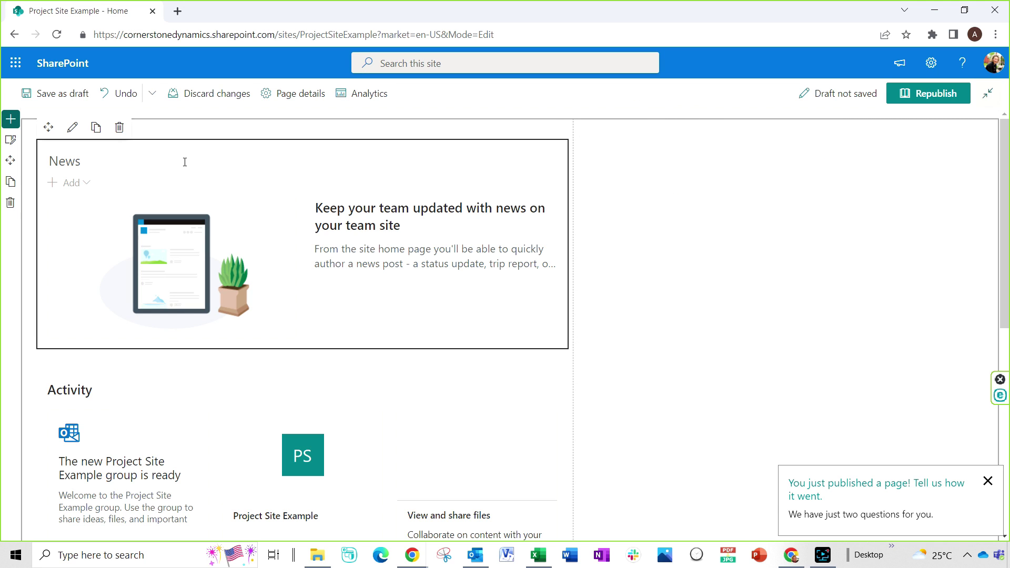
click(122, 128)
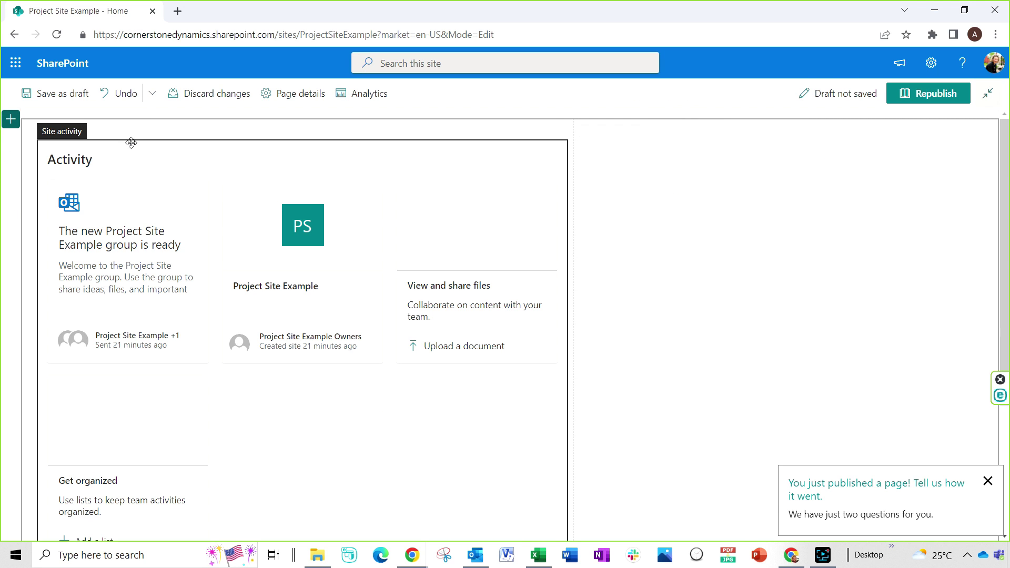
click(126, 144)
click(121, 129)
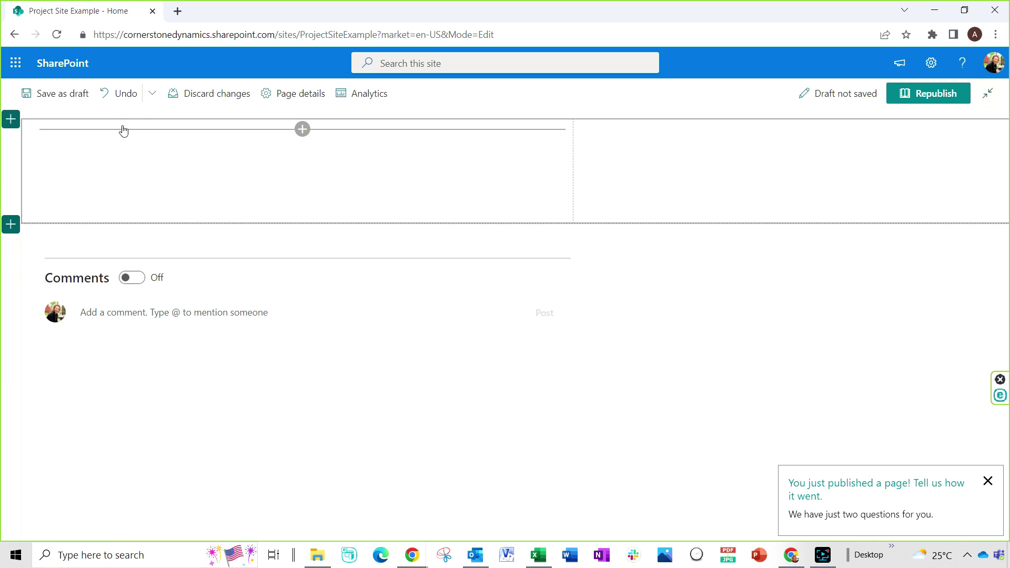
Toggle off page comments, dismiss the notification, and republish the cleared page.
click(135, 280)
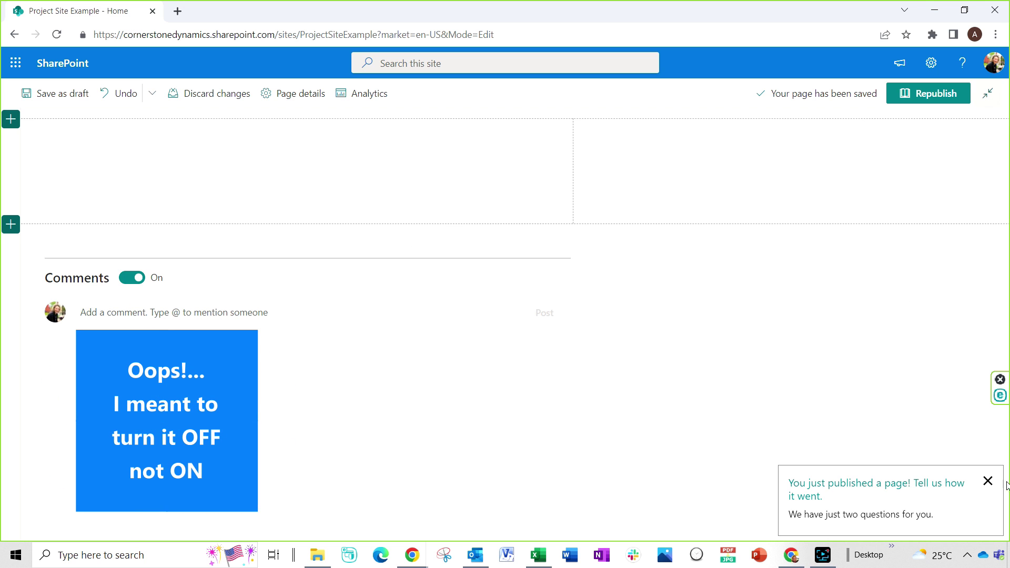
click(987, 480)
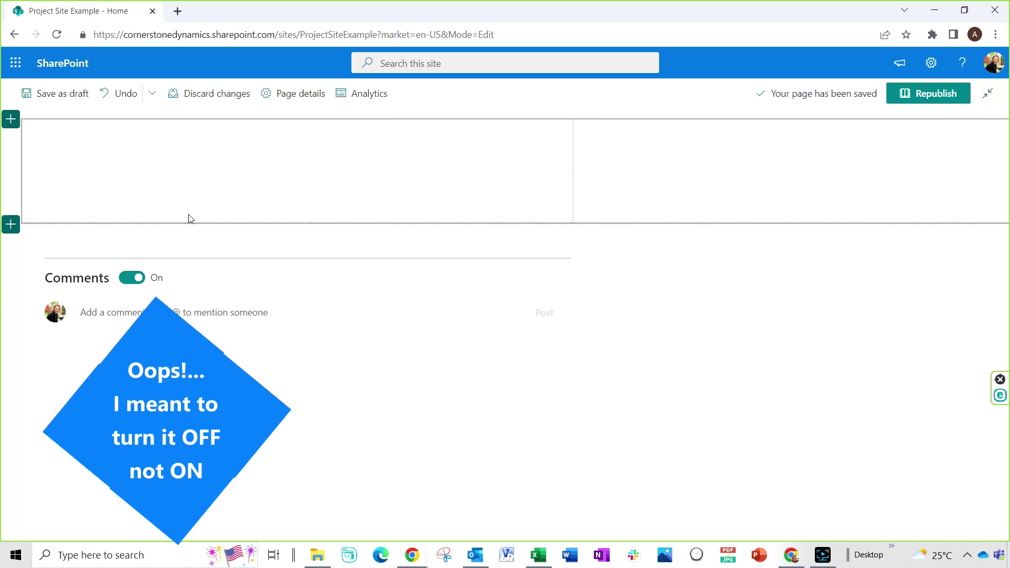
click(924, 94)
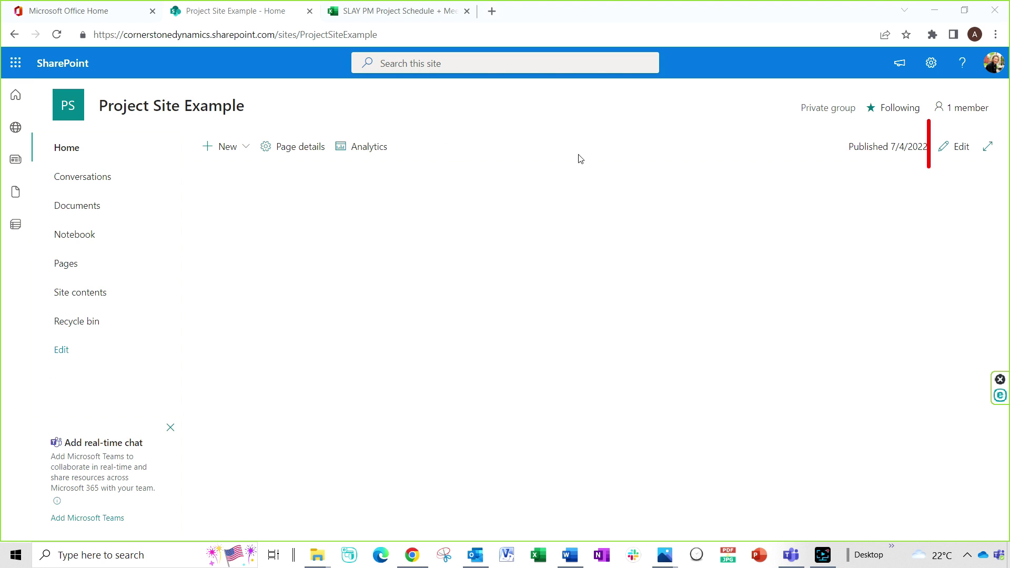
Edit the home page again and browse the empty section's web part toolbox.
click(960, 158)
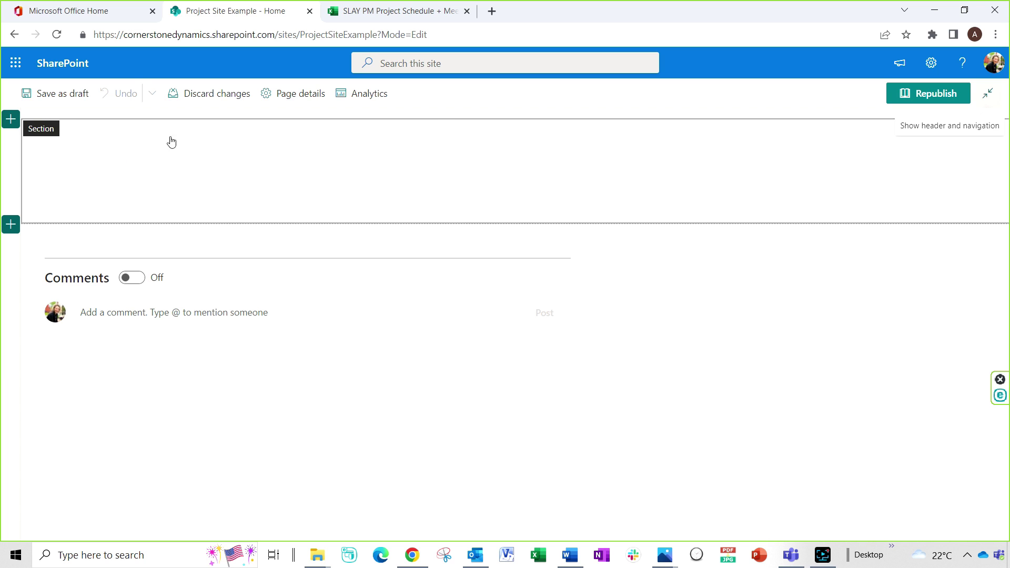
mouse_move(439, 129)
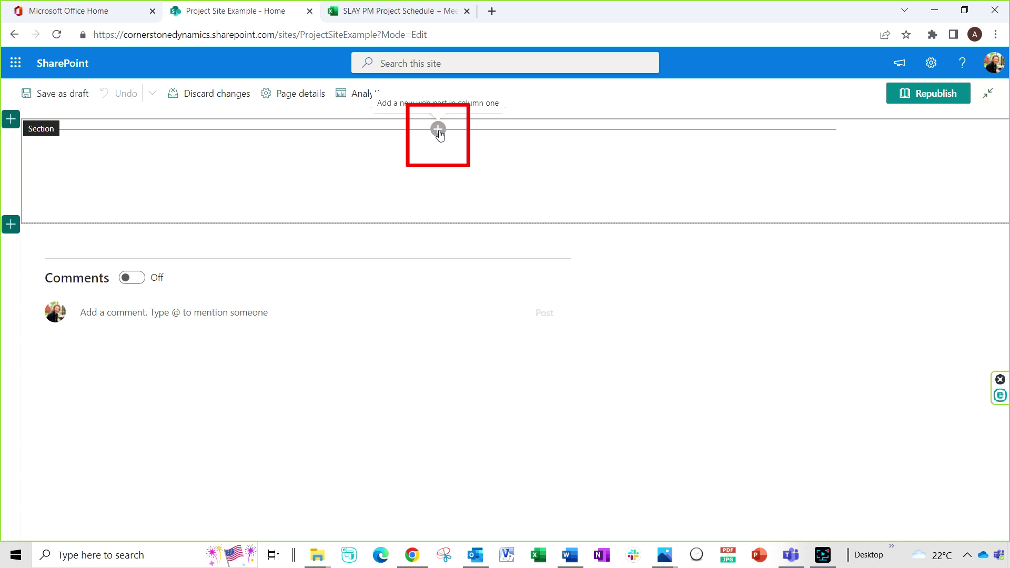
click(439, 130)
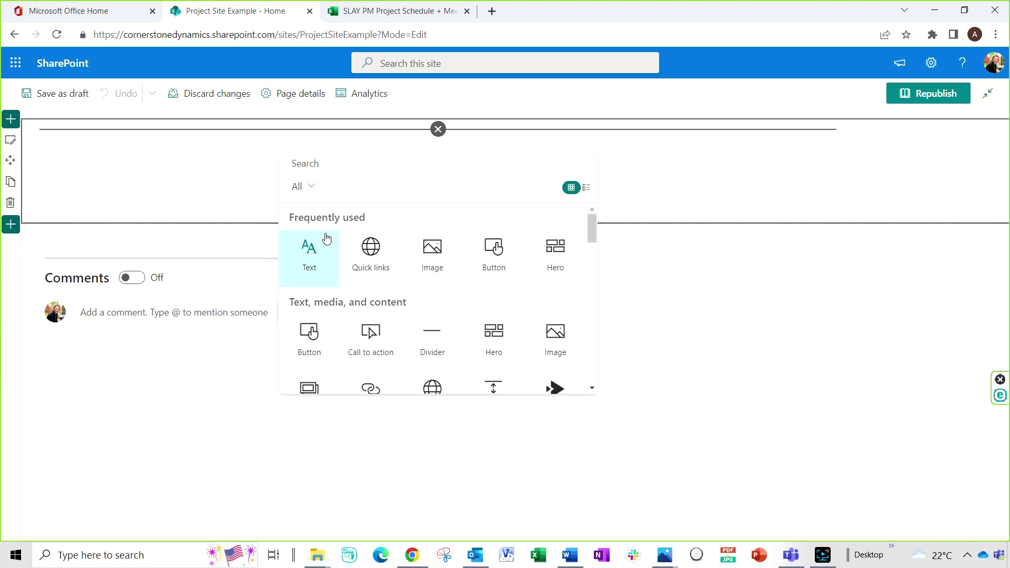
scroll(384, 268, down, 3)
scroll(384, 268, down, 1)
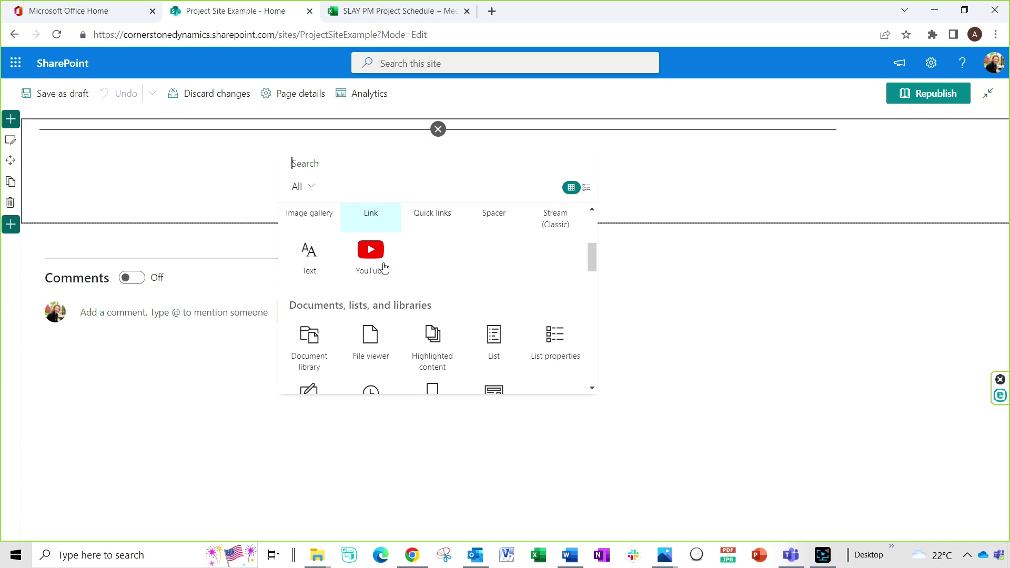
scroll(384, 268, down, 1)
scroll(384, 269, down, 2)
scroll(384, 269, down, 1)
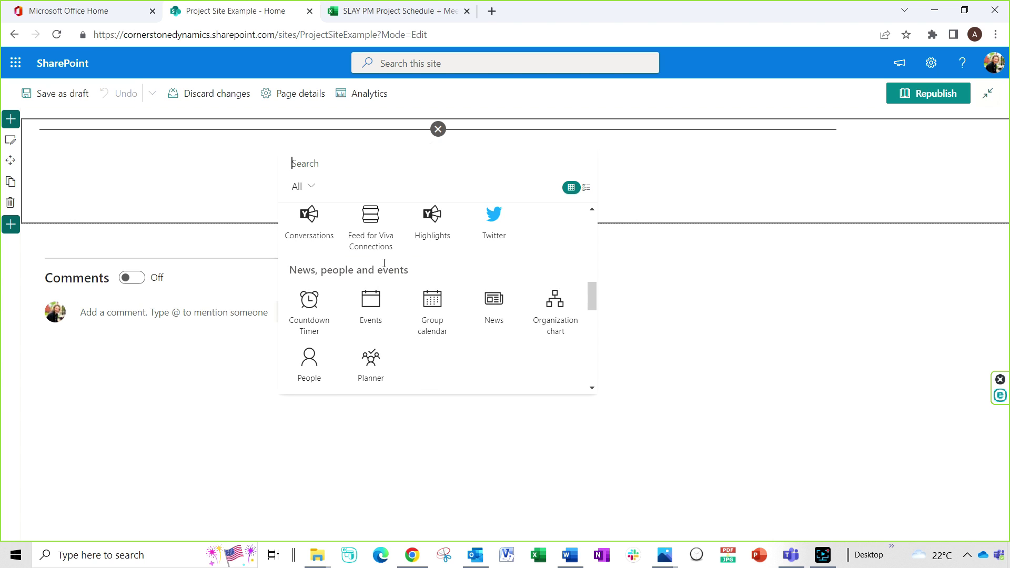
scroll(392, 295, down, 2)
scroll(392, 296, down, 3)
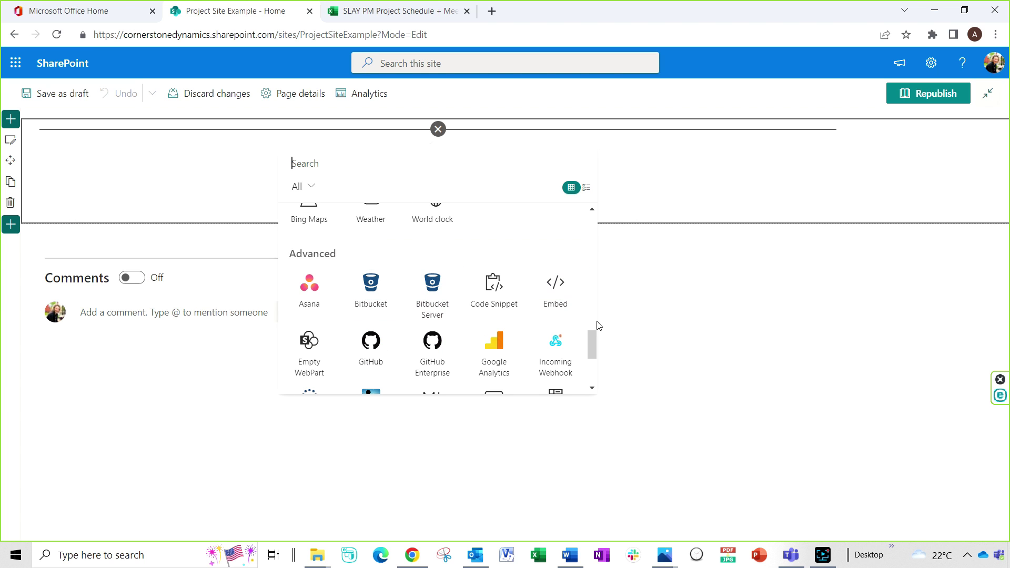
drag(595, 338, 587, 207)
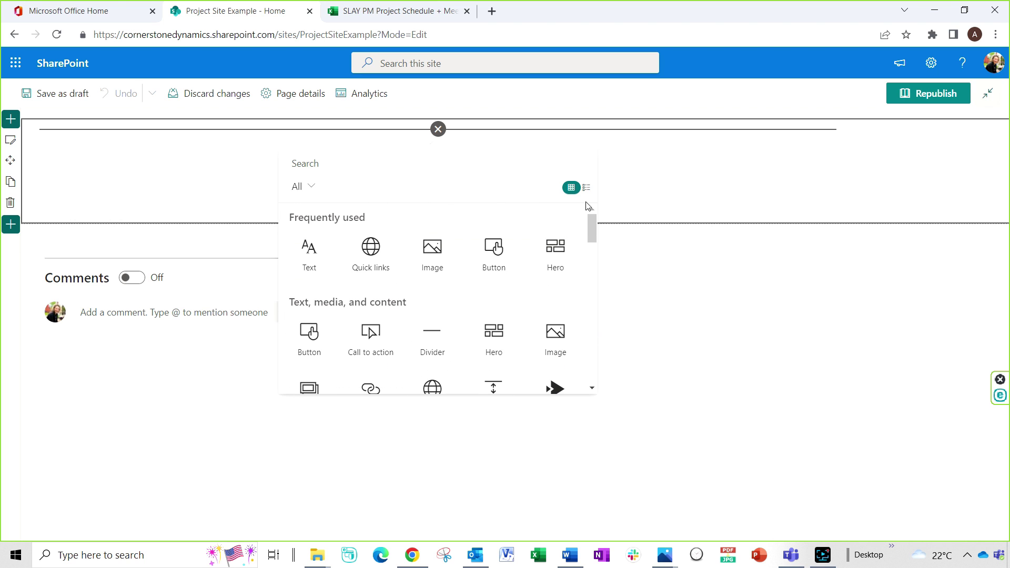
click(643, 181)
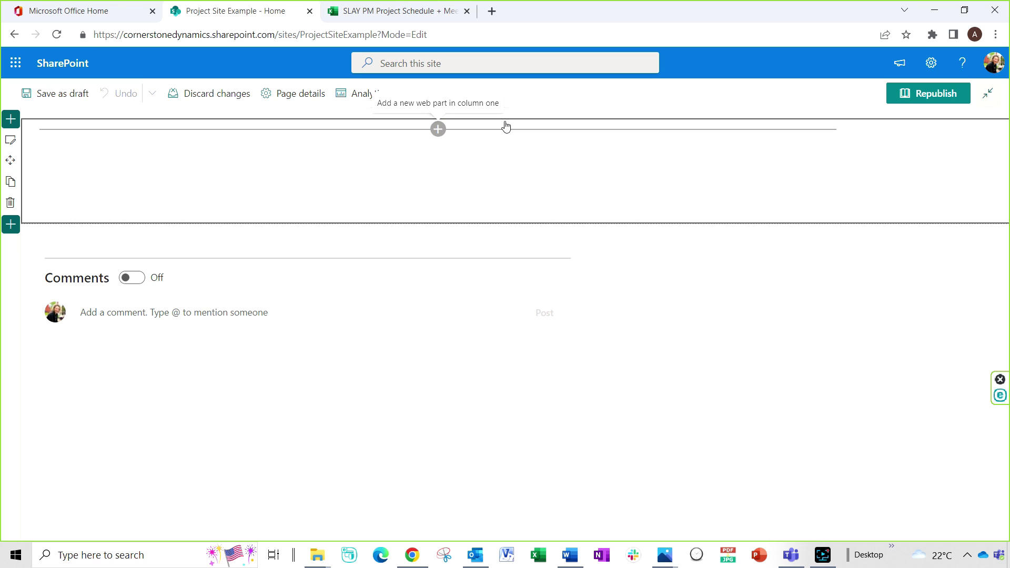
click(438, 130)
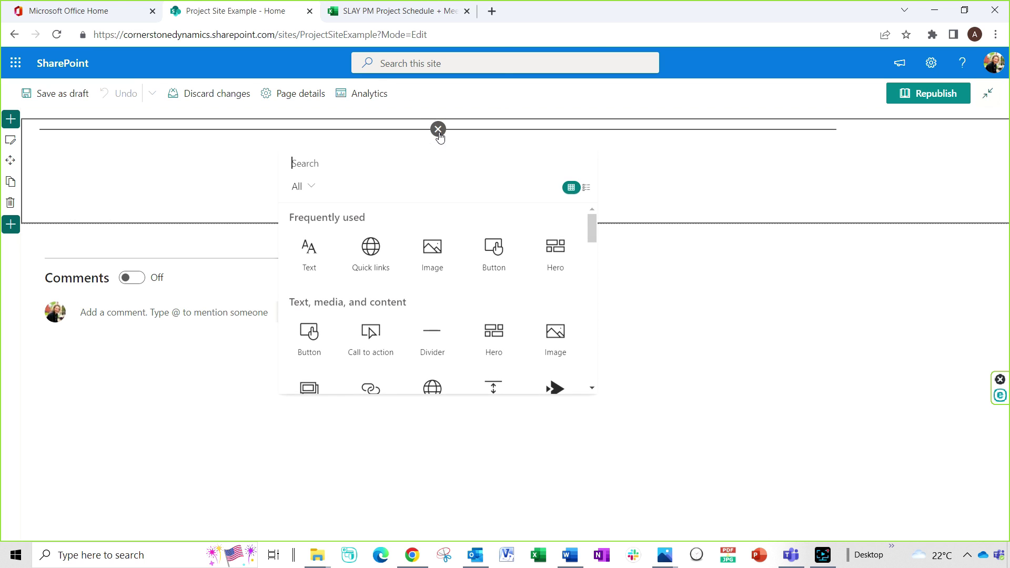
Add a text part with 'Welcome to Project MAPS' and a subtitle, styling the title Heading 1.
click(308, 251)
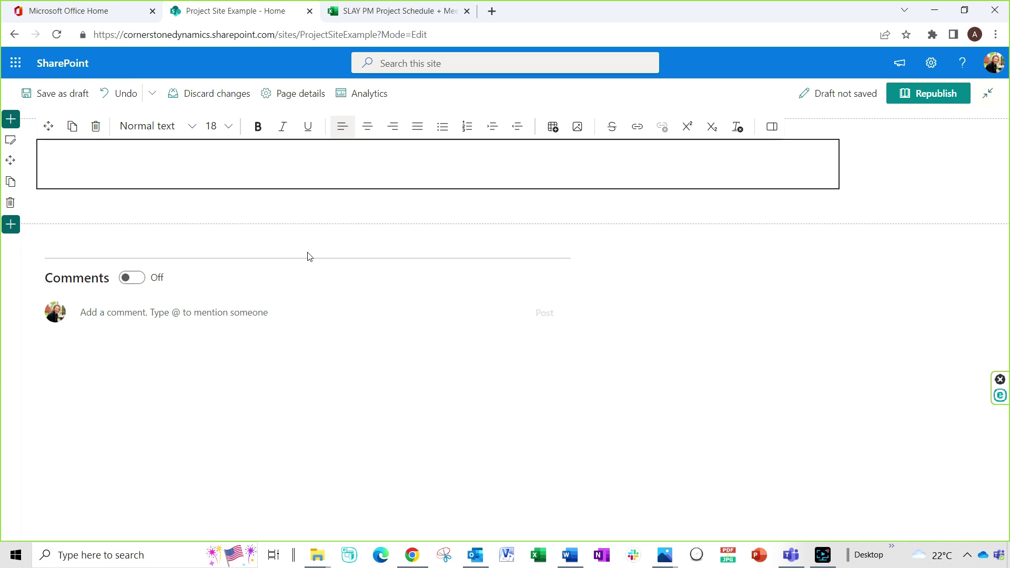
text(Welc)
text(ome to Pro)
text(ject MAP)
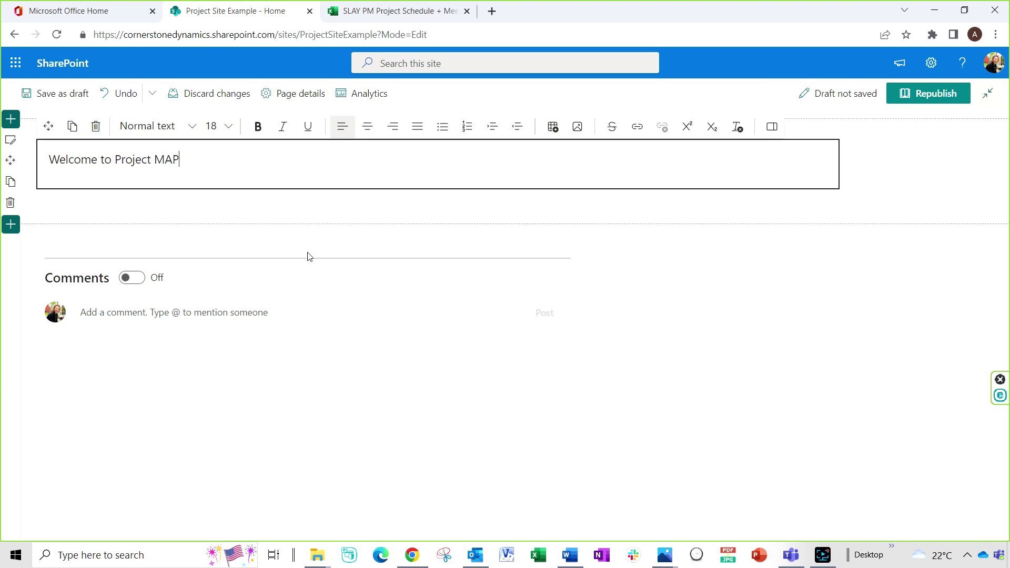
text(S)
key(Return)
text(TY)
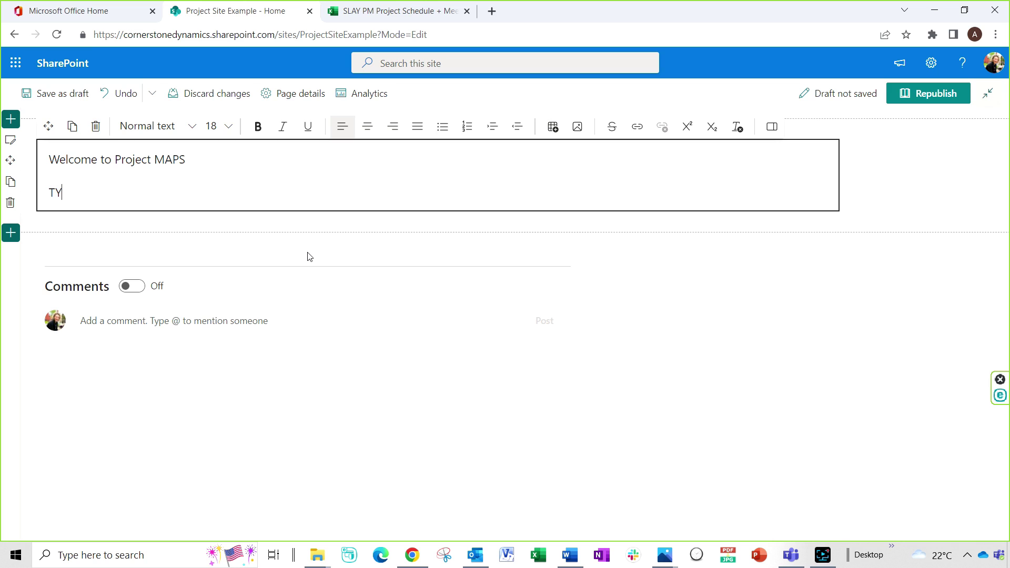
text(o=)
key(BackSpace)
key(BackSpace)
key(BackSpace)
text(our one )
text(stop )
text(shop for all)
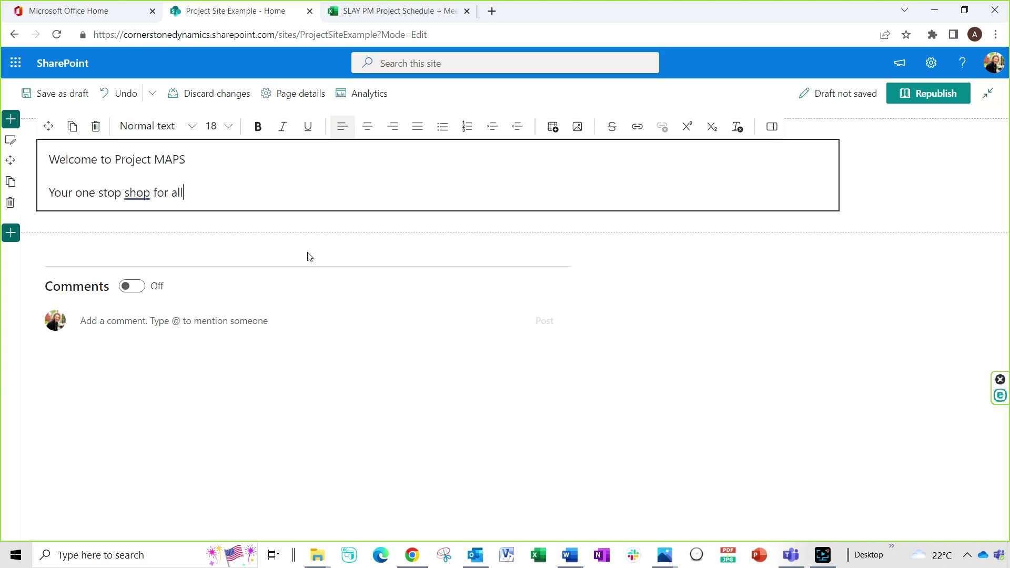
text( your project needs)
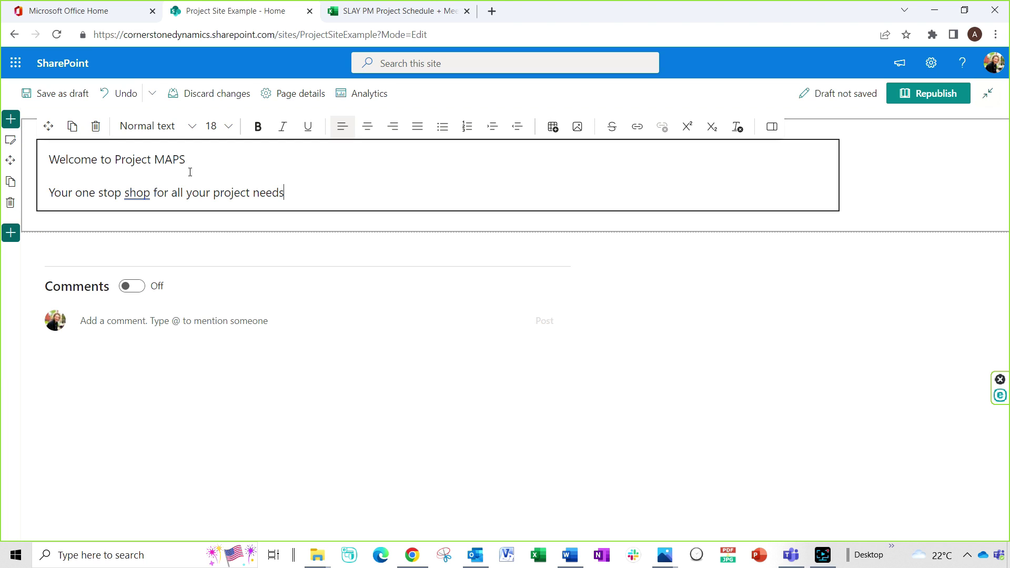
drag(200, 159, 52, 167)
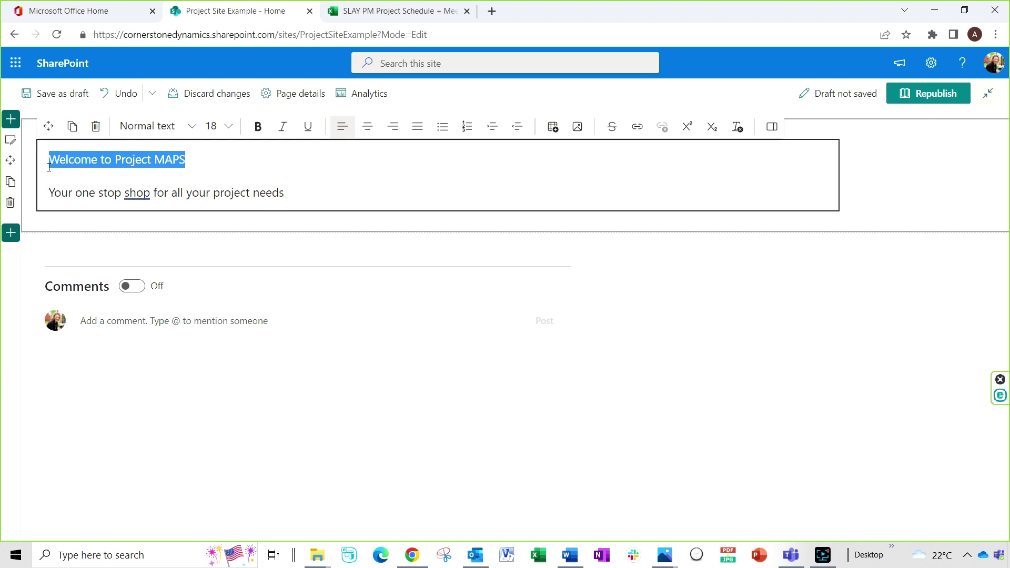
click(193, 126)
click(157, 171)
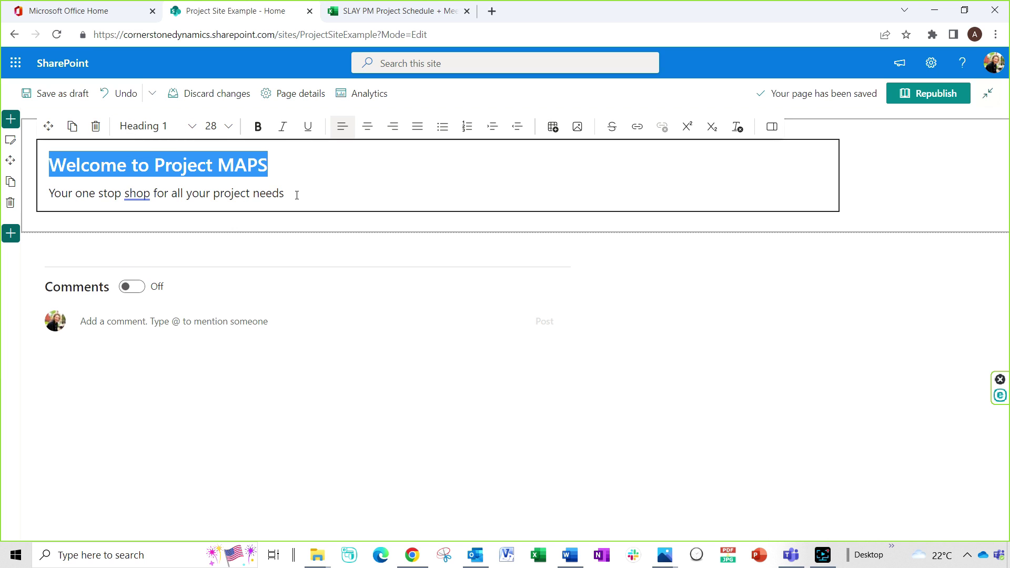
Centre the subtitle and welcome heading, then republish the page.
drag(293, 193, 49, 198)
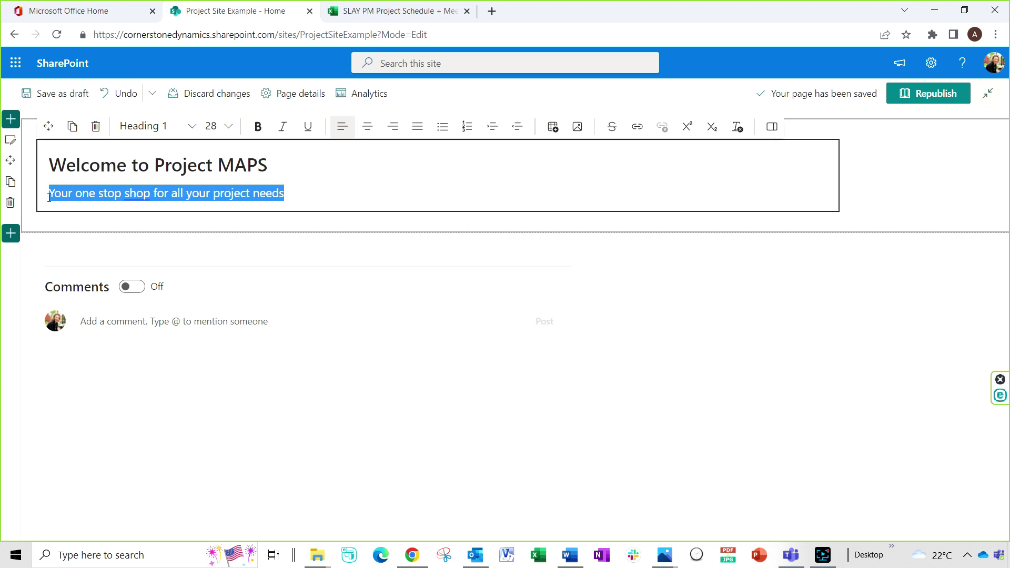
click(355, 193)
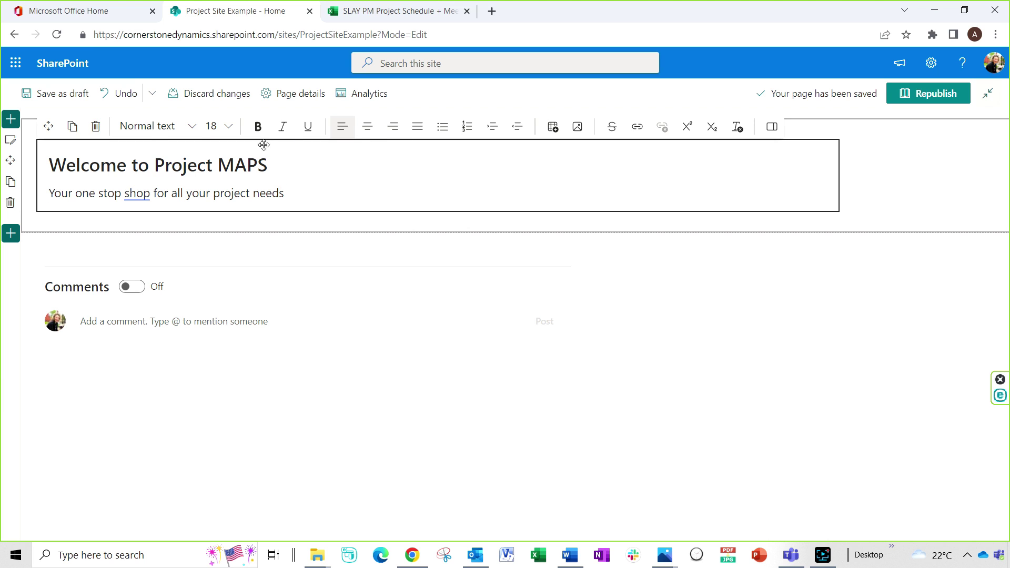
click(367, 127)
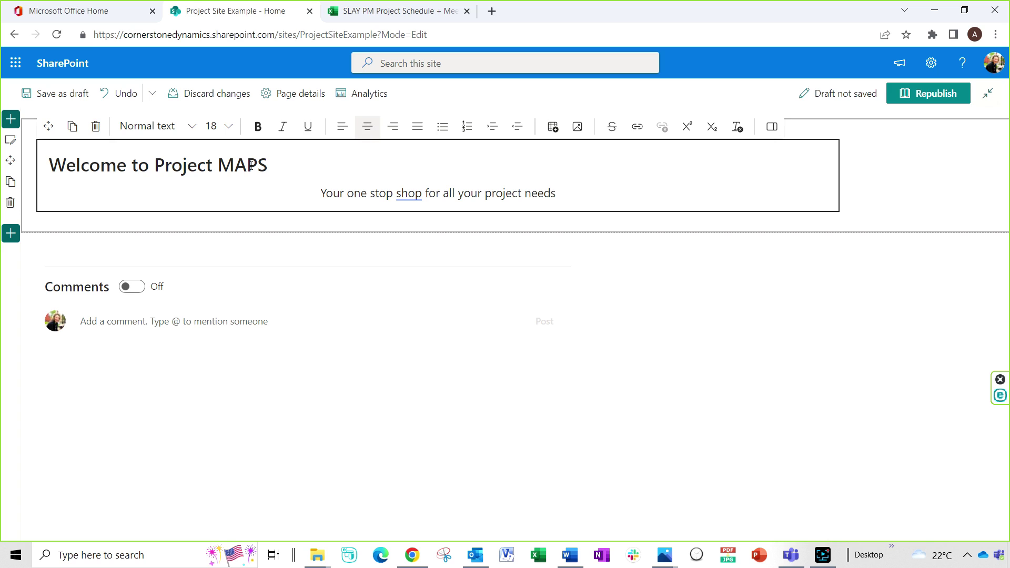
click(218, 165)
click(368, 126)
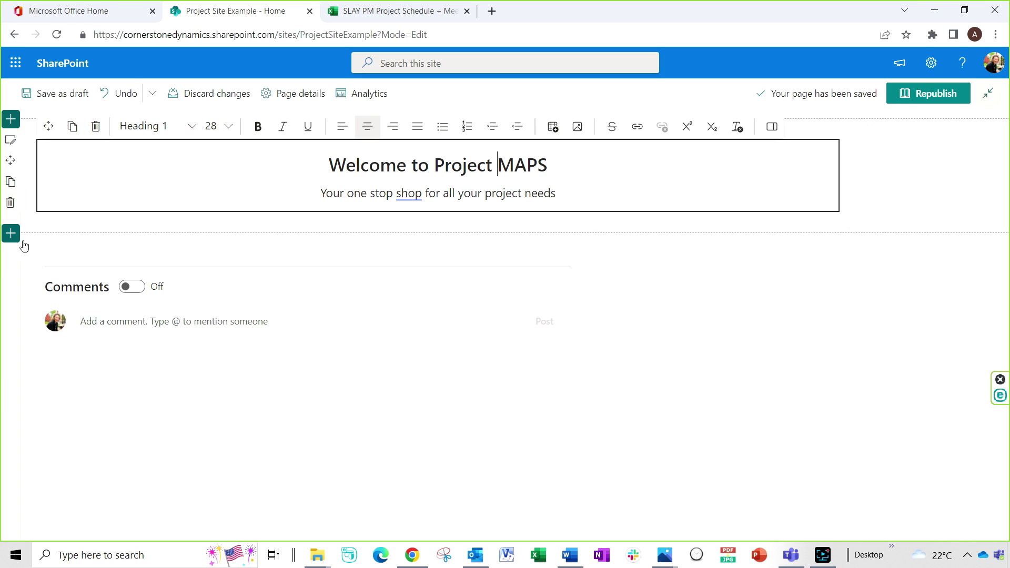
click(915, 95)
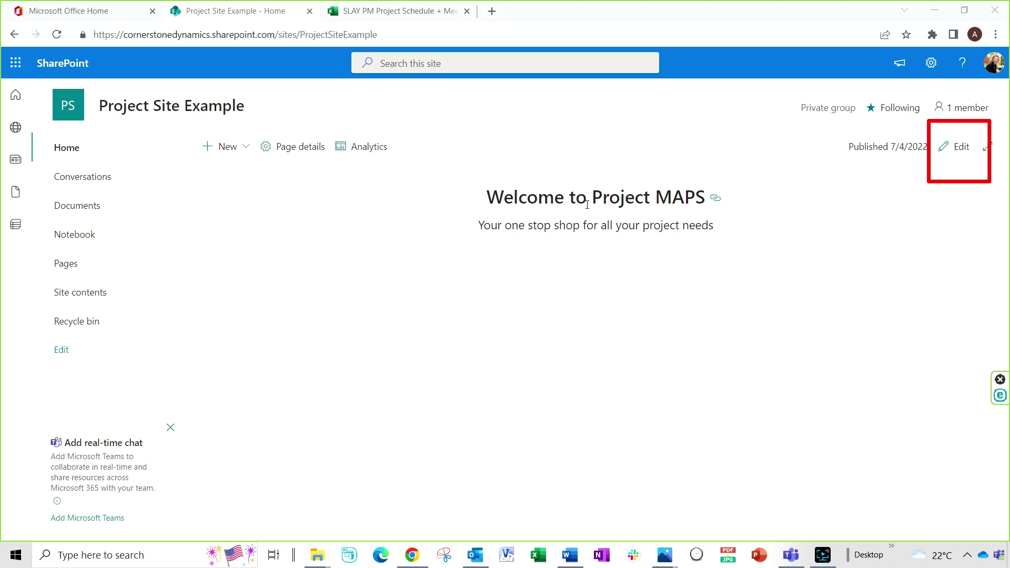
Edit the page and insert a two-column section at the top.
click(958, 158)
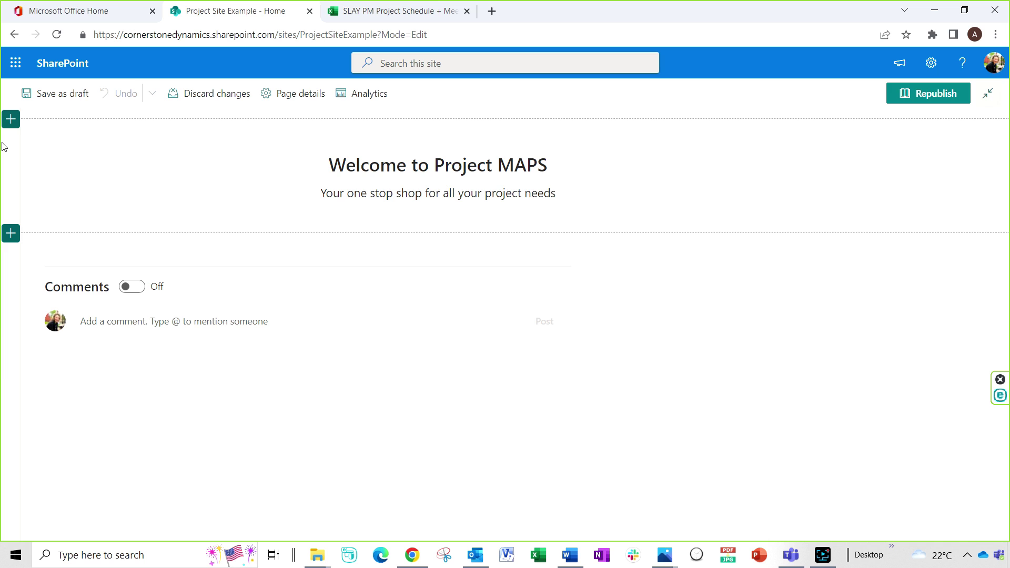
click(11, 121)
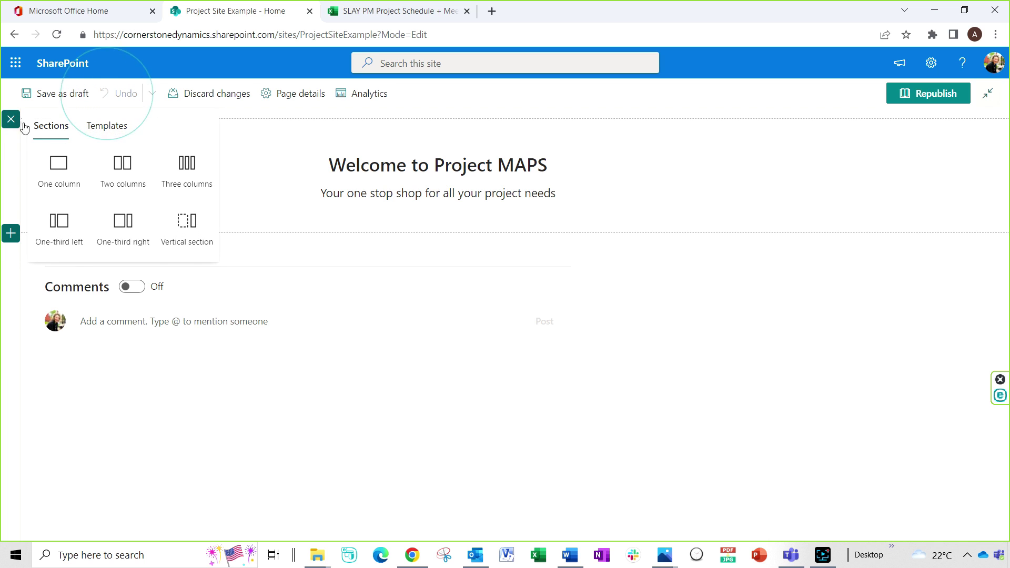
click(117, 169)
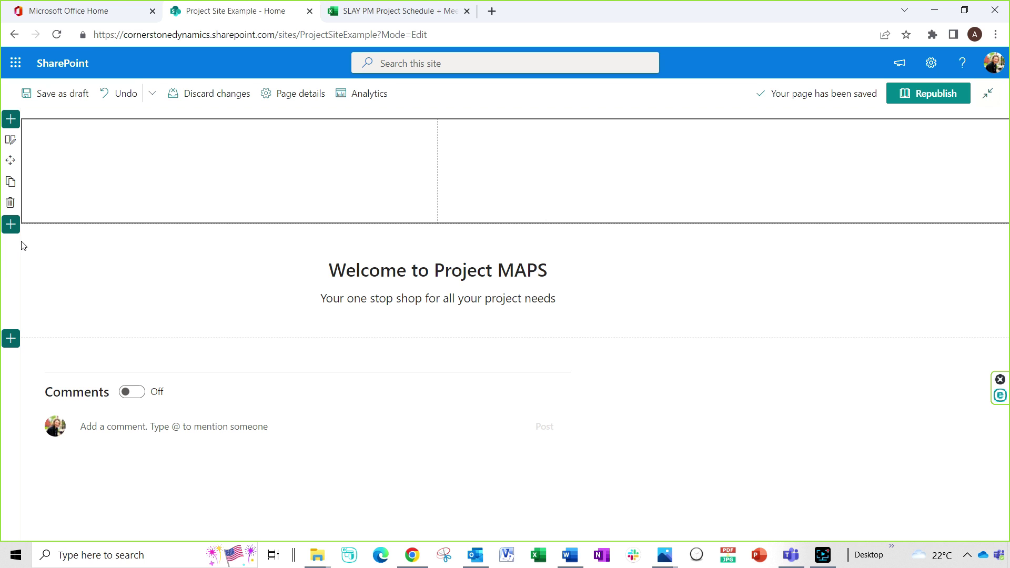
Switch the welcome section's layout to two columns.
right_click(72, 275)
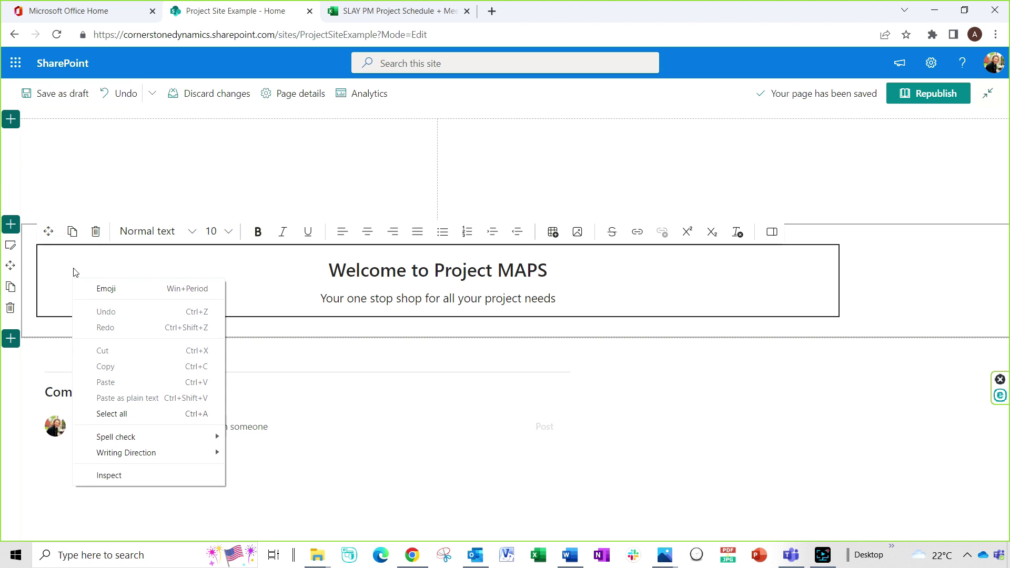
click(85, 253)
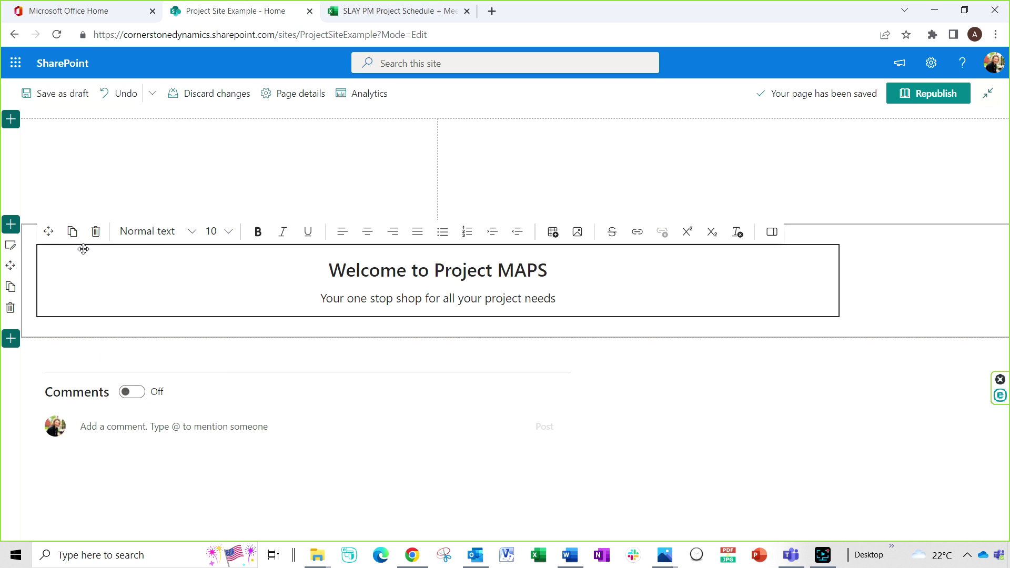
click(12, 249)
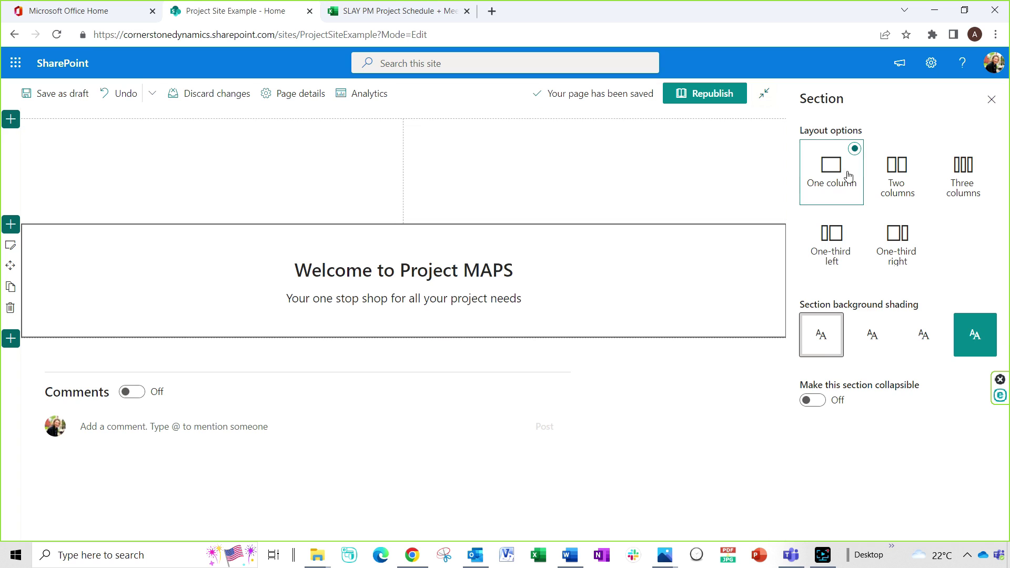
click(878, 176)
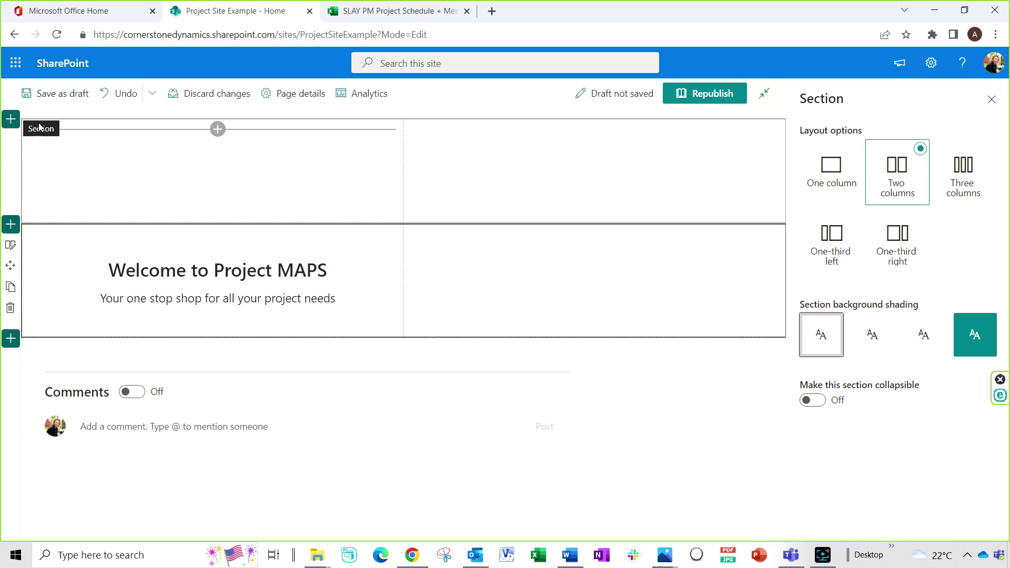
Delete the extra empty section above the welcome section.
click(97, 152)
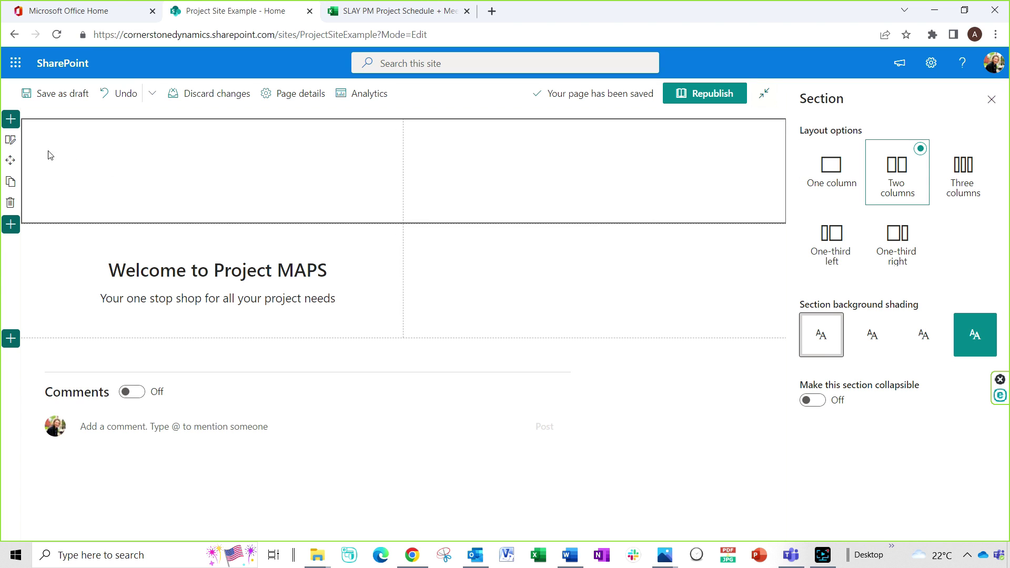
click(11, 203)
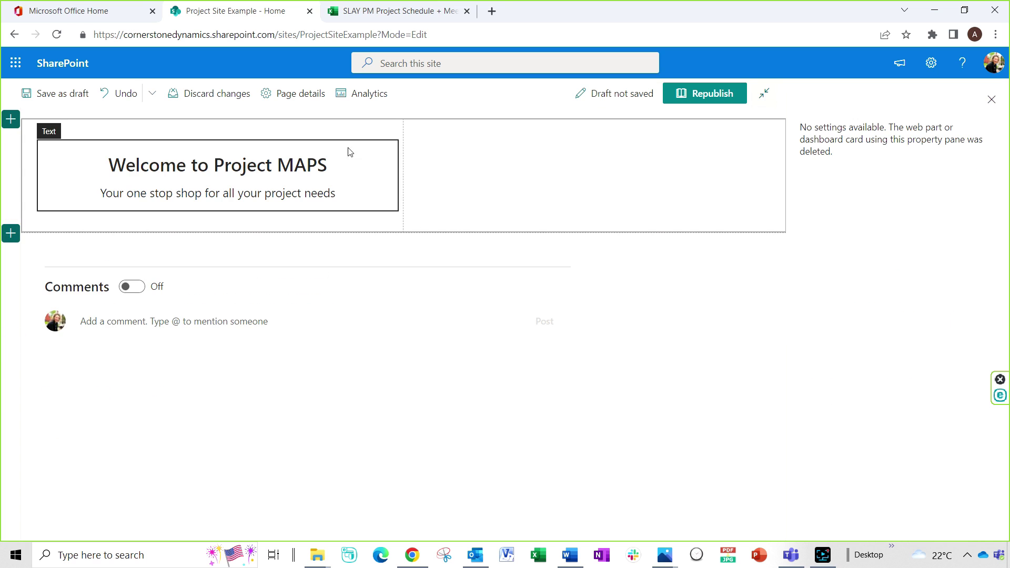
click(514, 151)
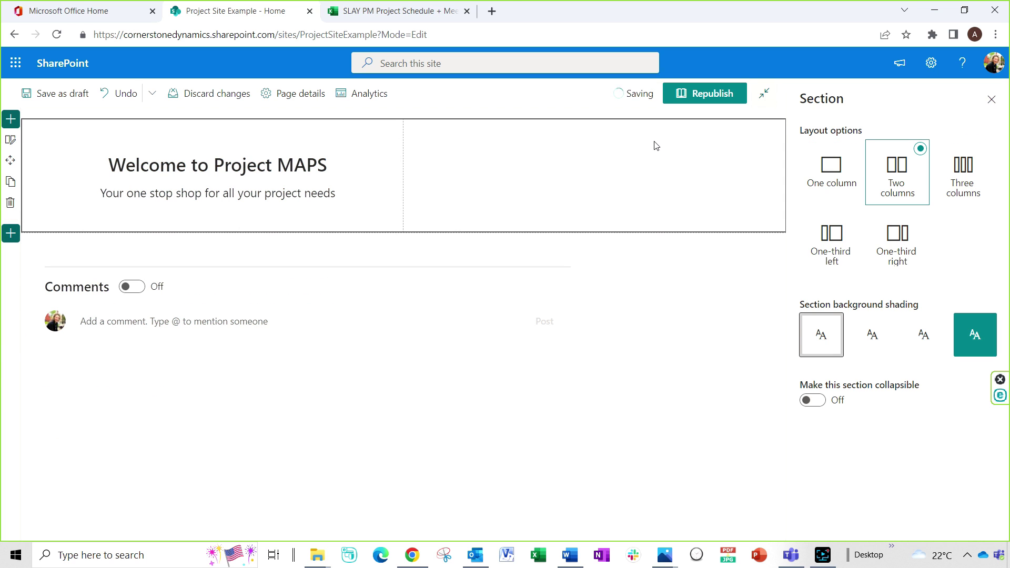
Add a right-column text block with a Project Scope Statement title and pasted scope paragraph.
click(589, 129)
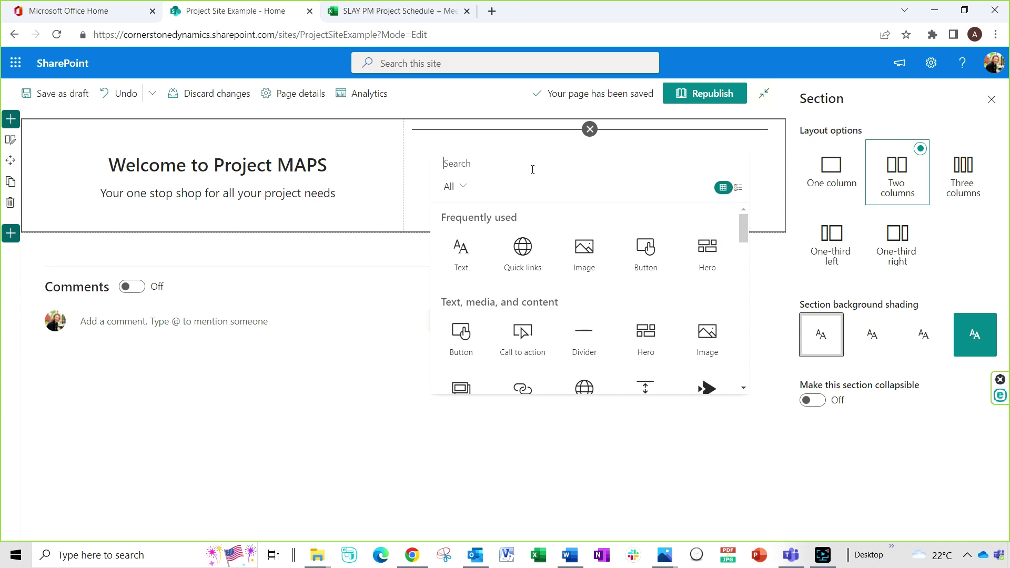
click(462, 250)
text(P)
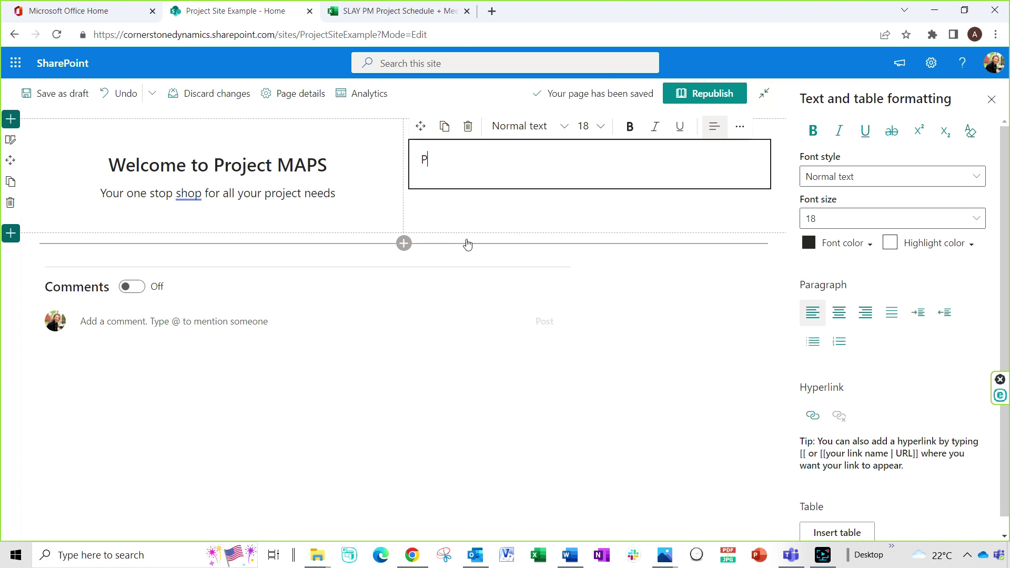
text(roject Scope S)
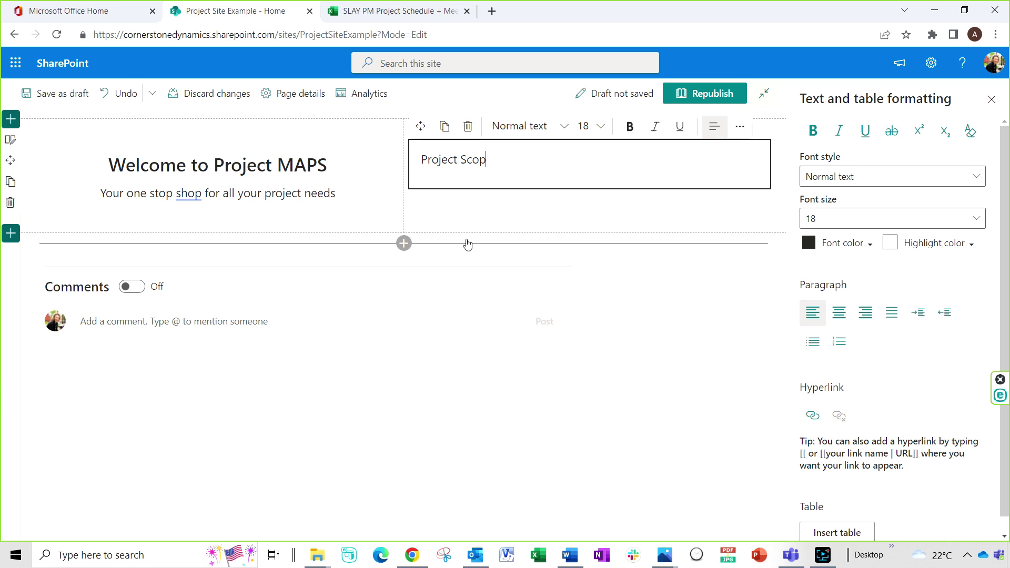
text(tatement)
key(Return)
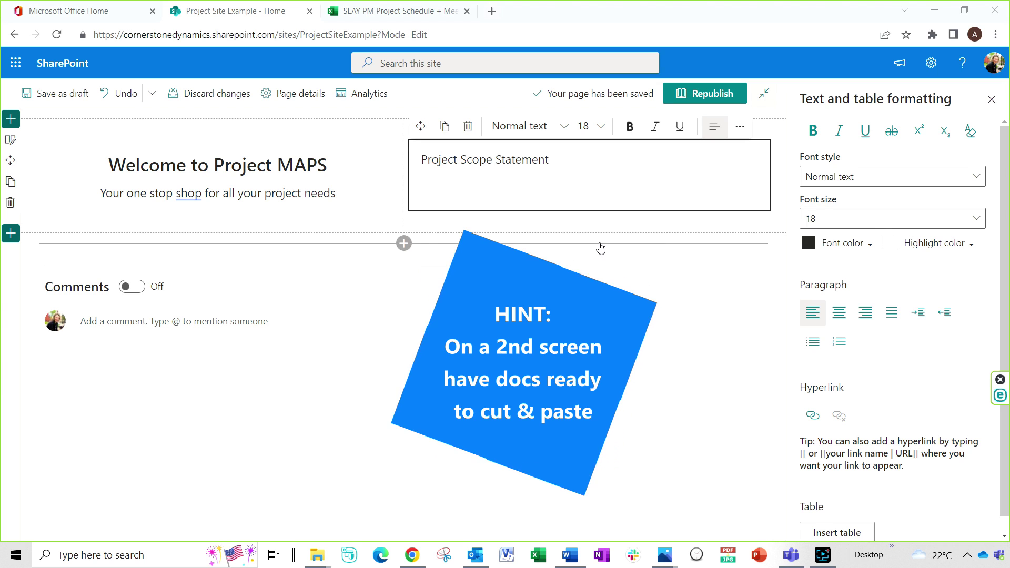
click(438, 180)
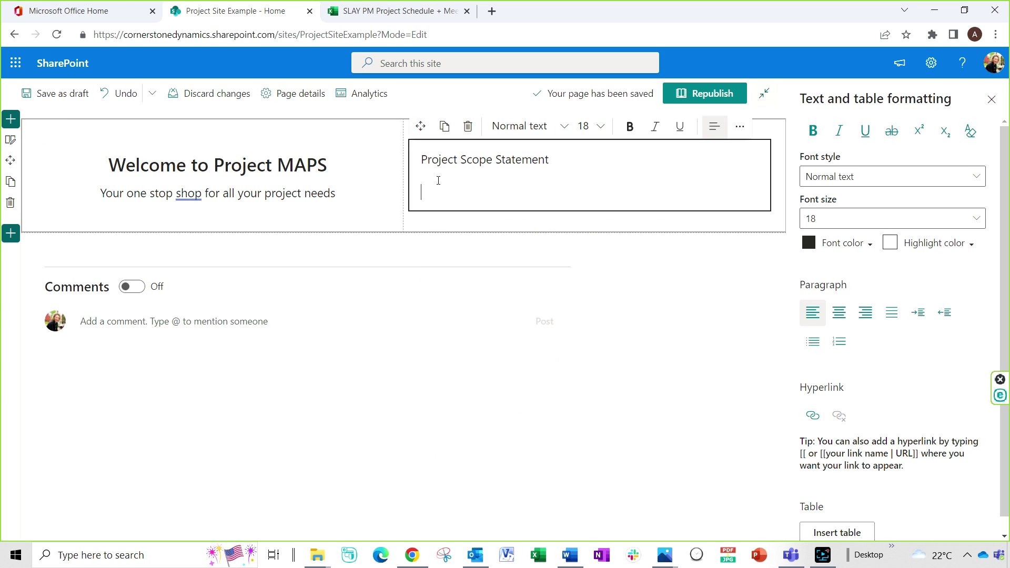
text(Implement the new material approval platform and update the local process to reflect the changes, including document updates and head office training on new ways of working, prior to global launch date)
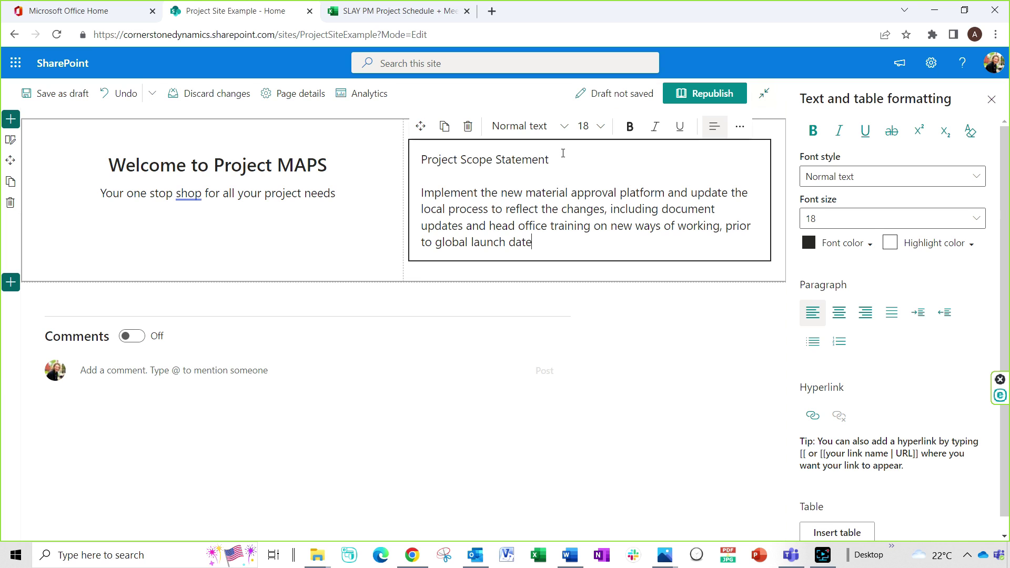
Make the title Heading 2, set the paragraph to size 16, and republish.
drag(535, 154, 419, 160)
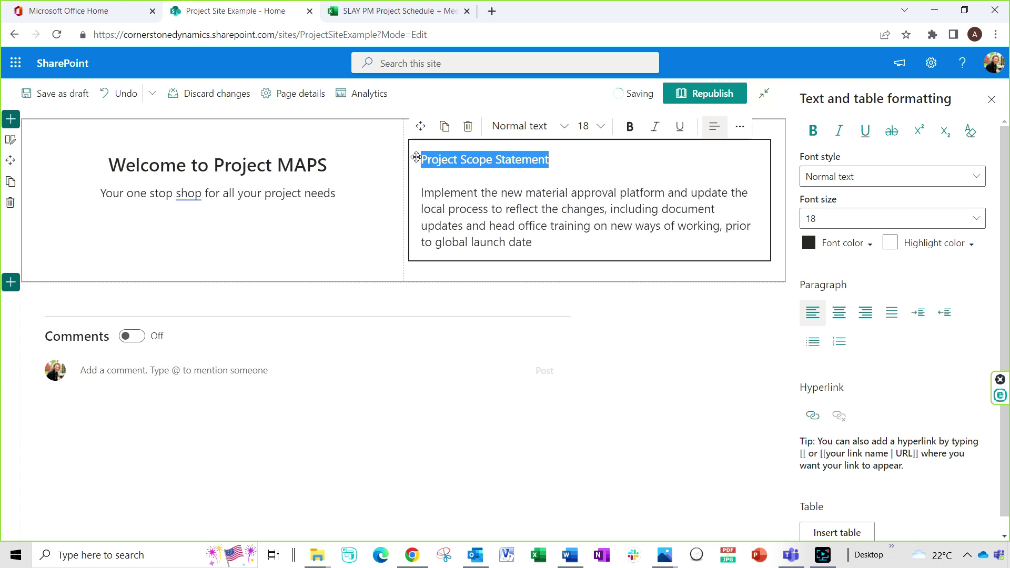
click(564, 127)
click(516, 194)
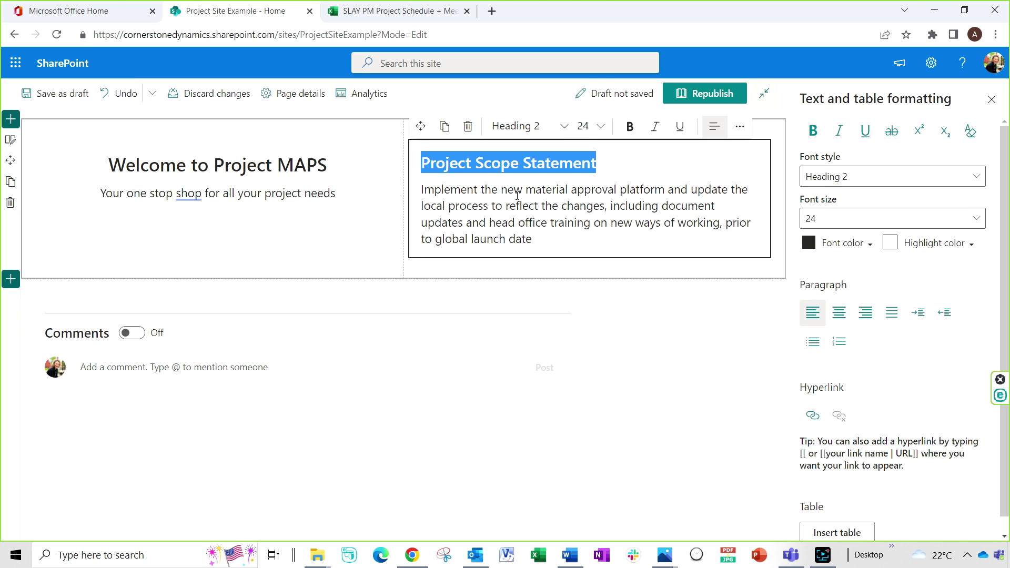
drag(533, 239, 421, 190)
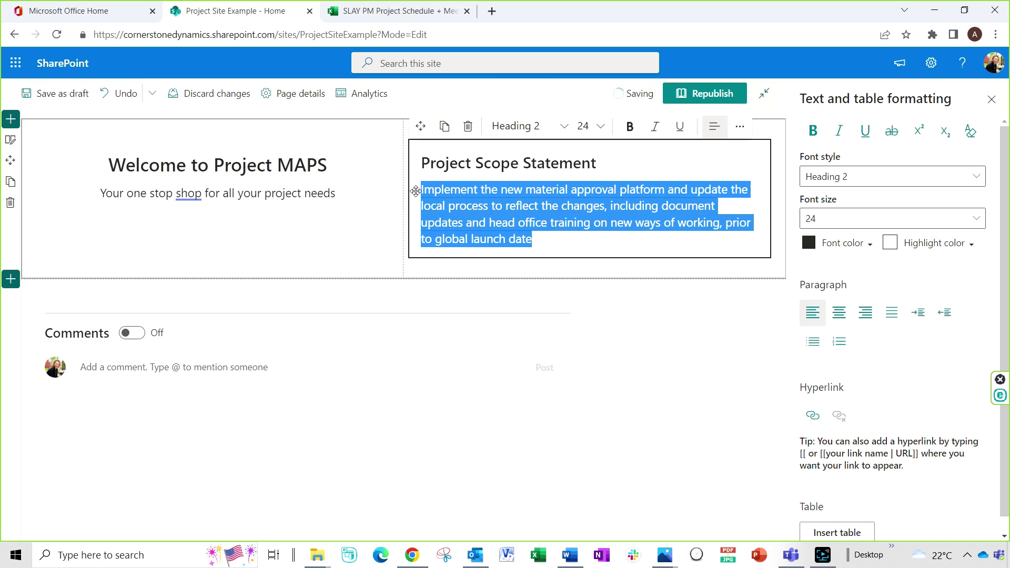
click(593, 128)
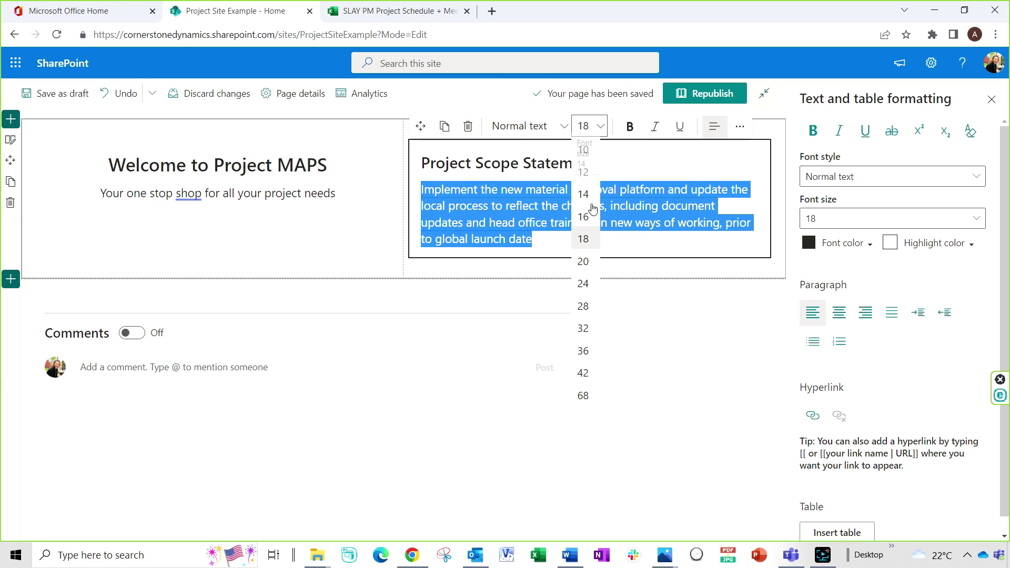
click(584, 217)
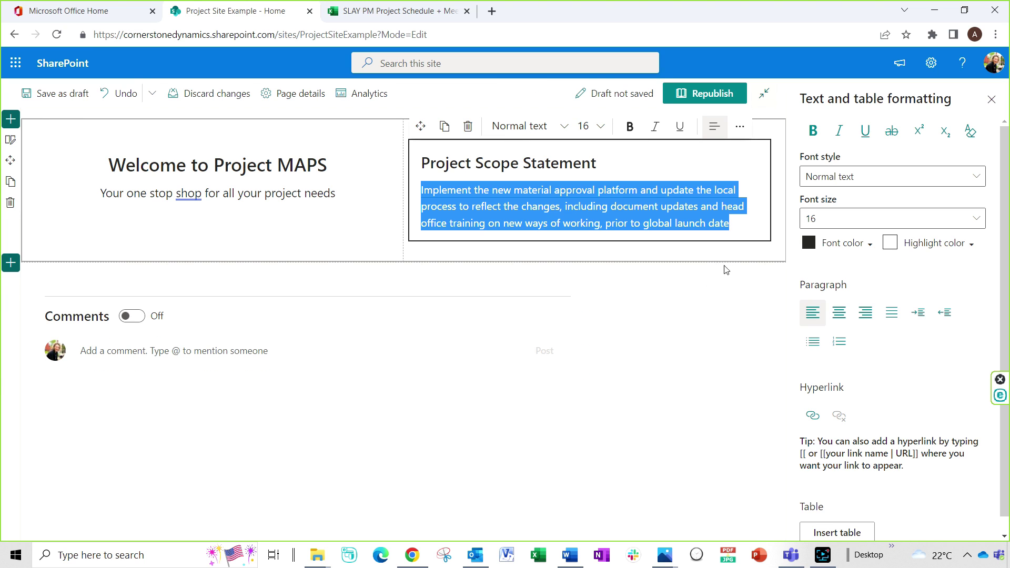
click(690, 93)
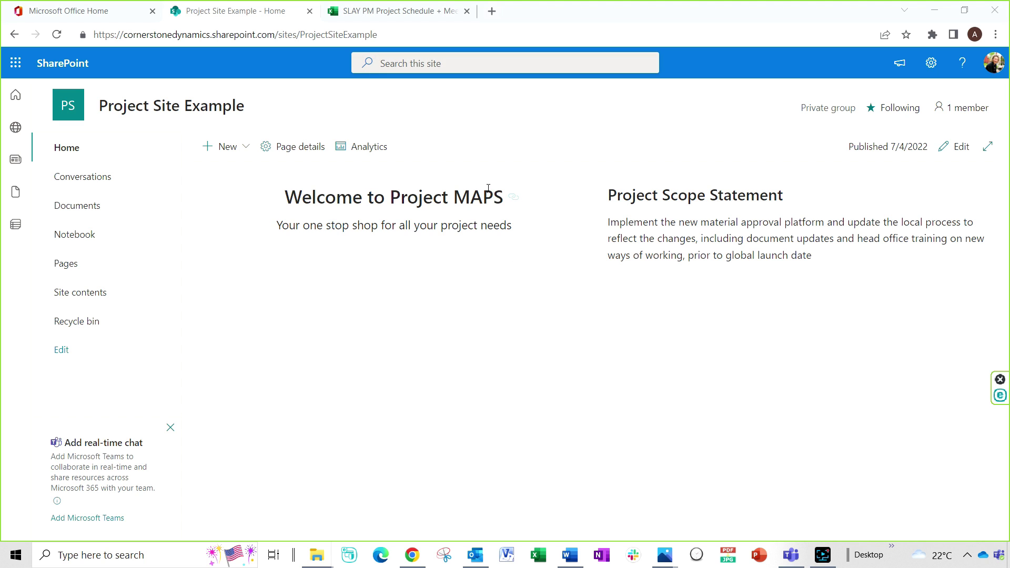
Create a new folder named Charter in the Documents library.
click(94, 212)
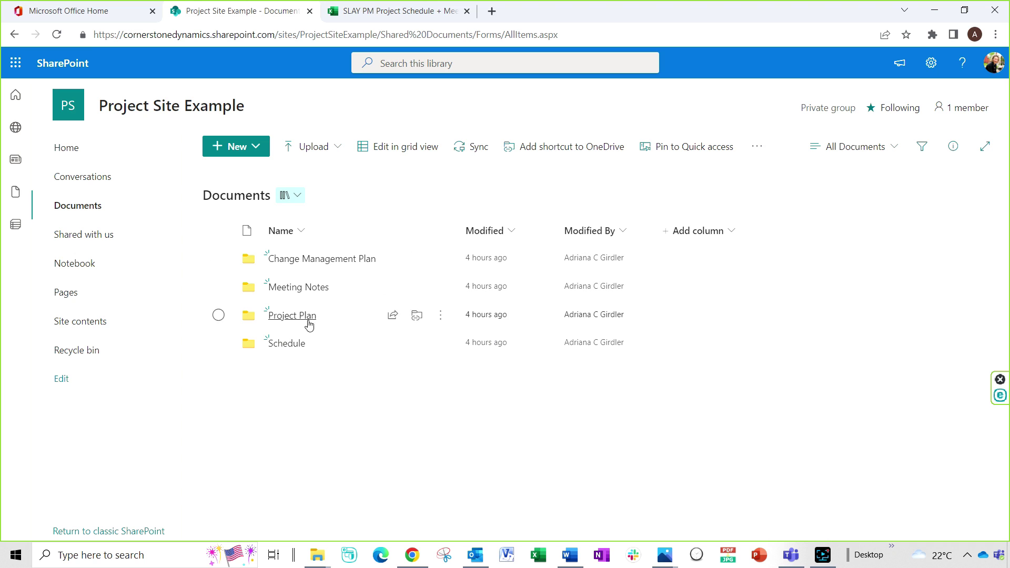
click(254, 148)
click(240, 173)
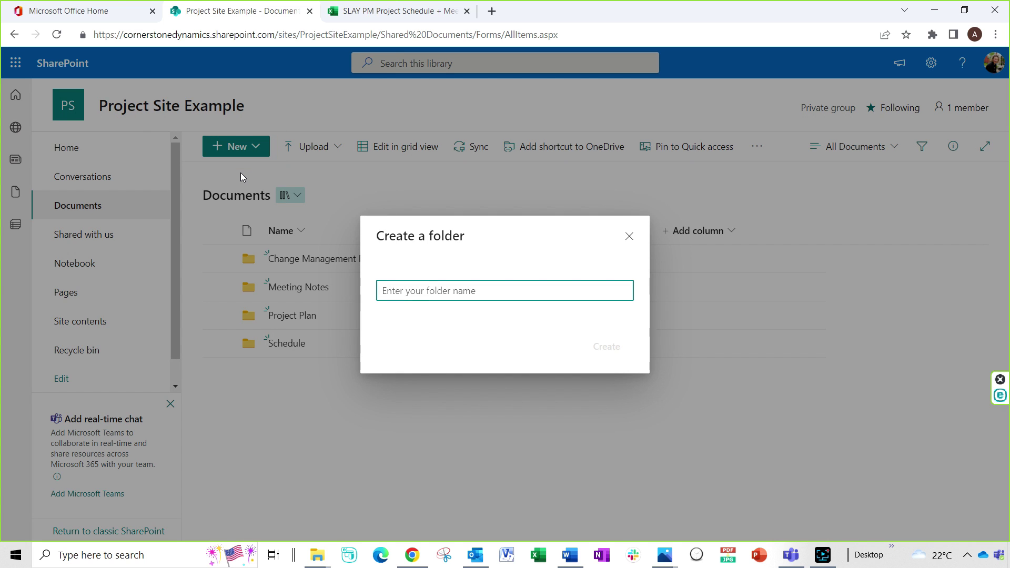
text(Charter)
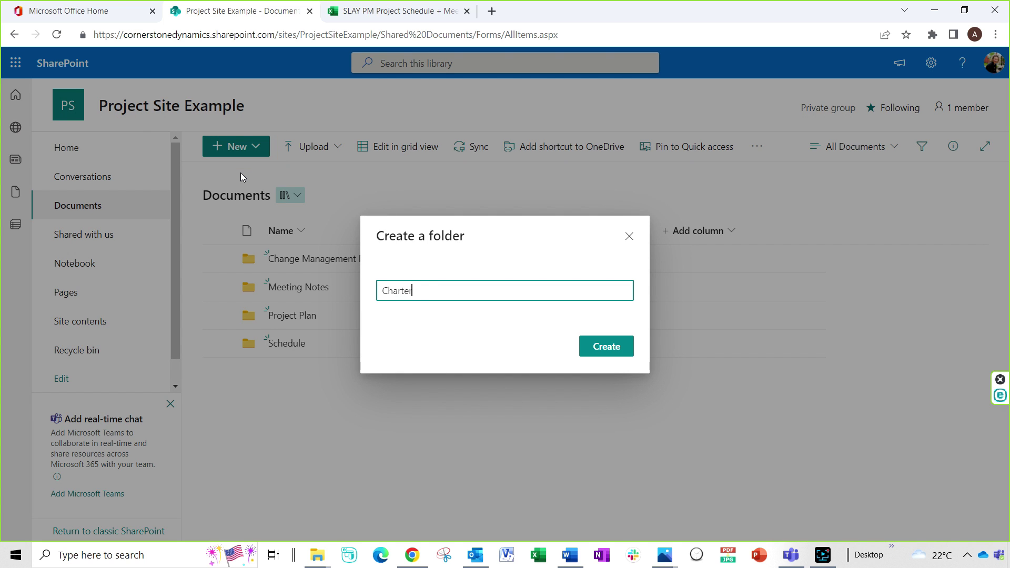
click(609, 350)
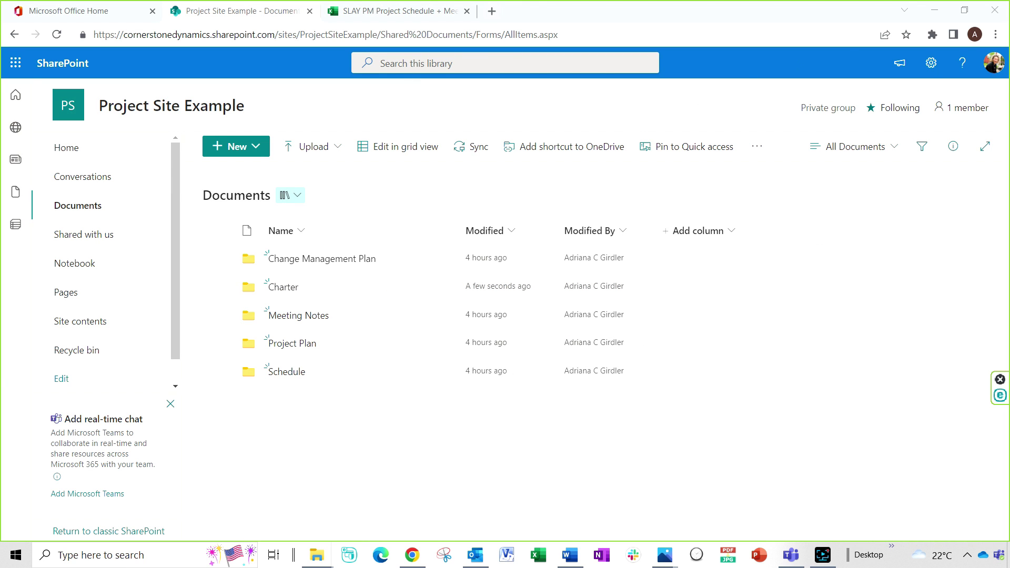
Drag the charter Word file into the Charter folder and open the folder to verify.
drag(939, 149, 297, 297)
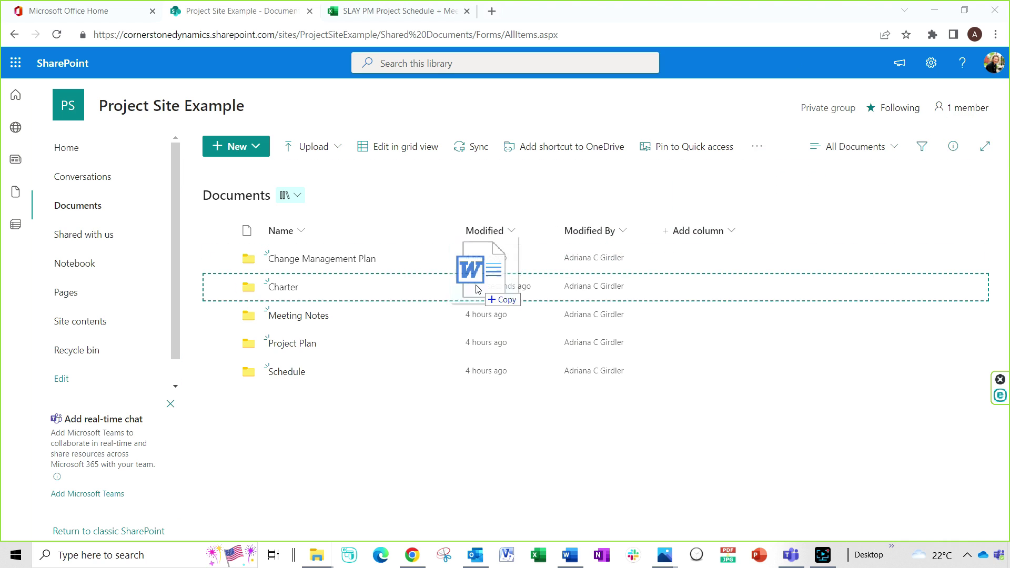
drag(296, 298, 293, 297)
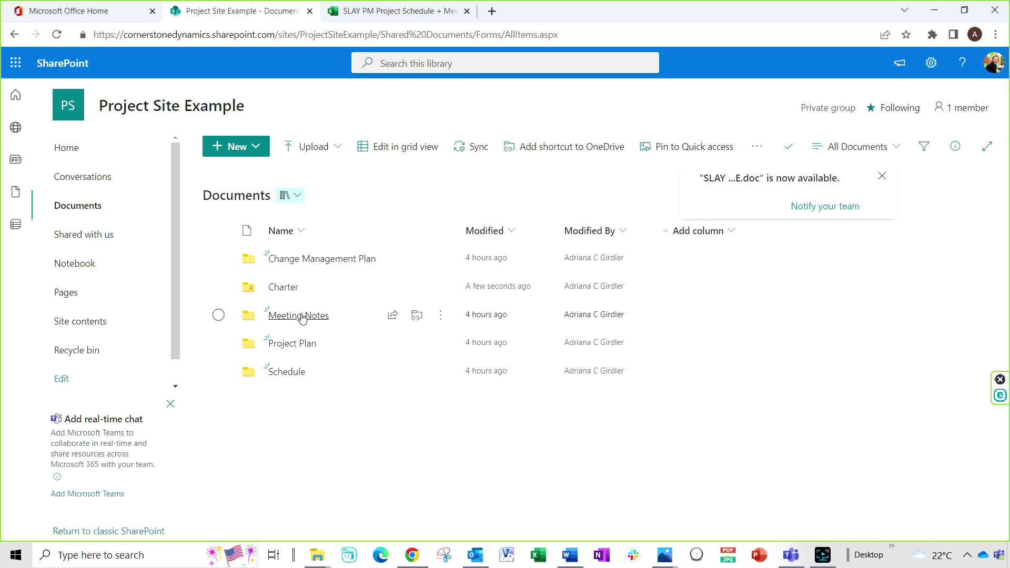
click(282, 289)
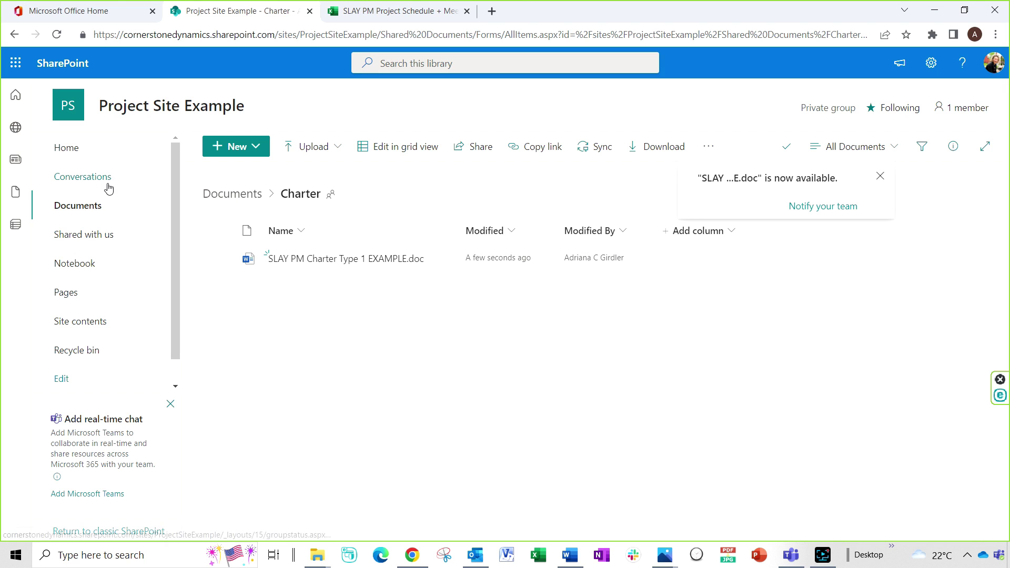
Back in Documents, look inside the Project Plan folder, then return to Home.
click(231, 195)
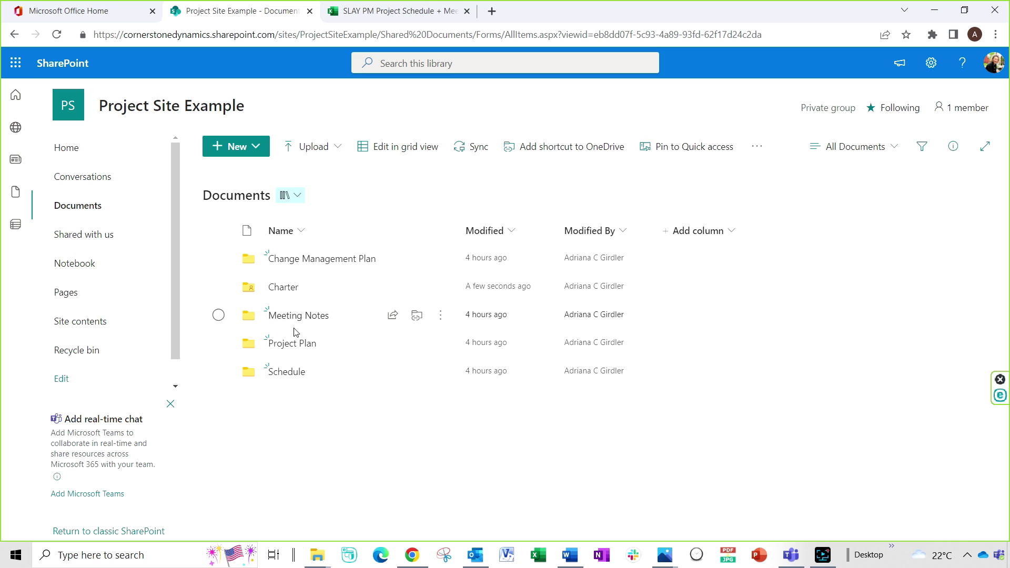
click(294, 344)
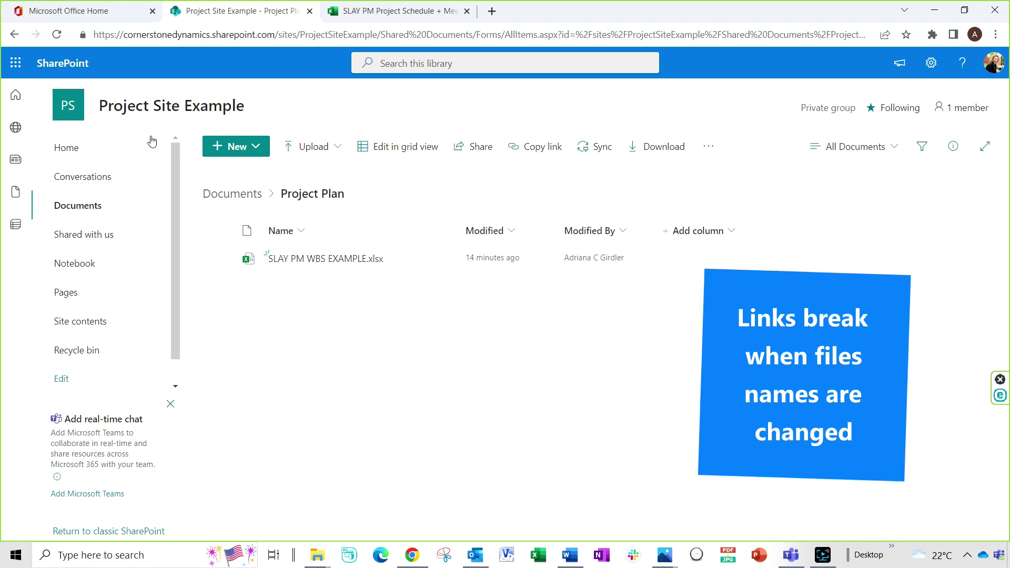
click(77, 151)
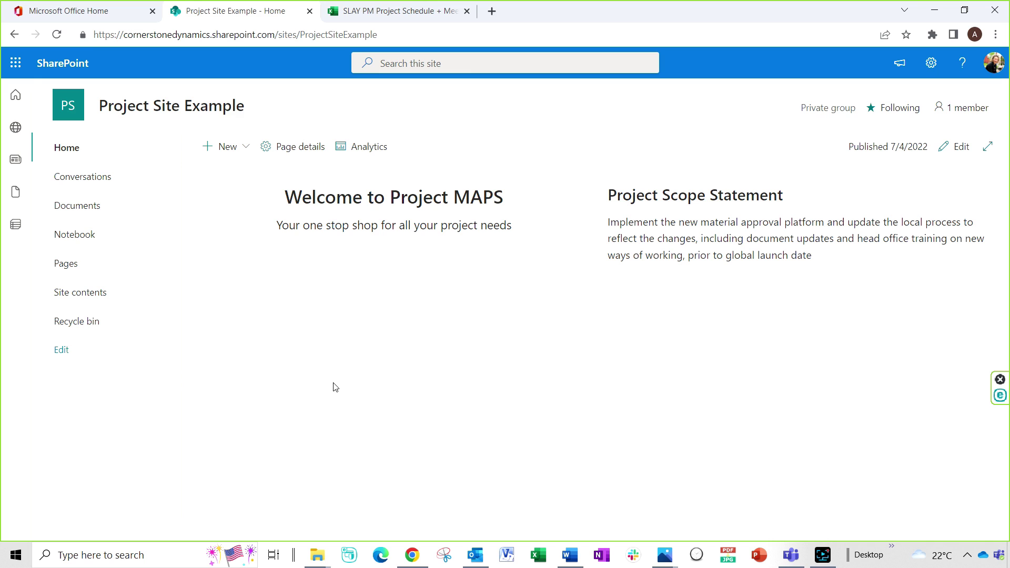
After revisiting Documents, edit the home page and add a one-column section.
click(94, 210)
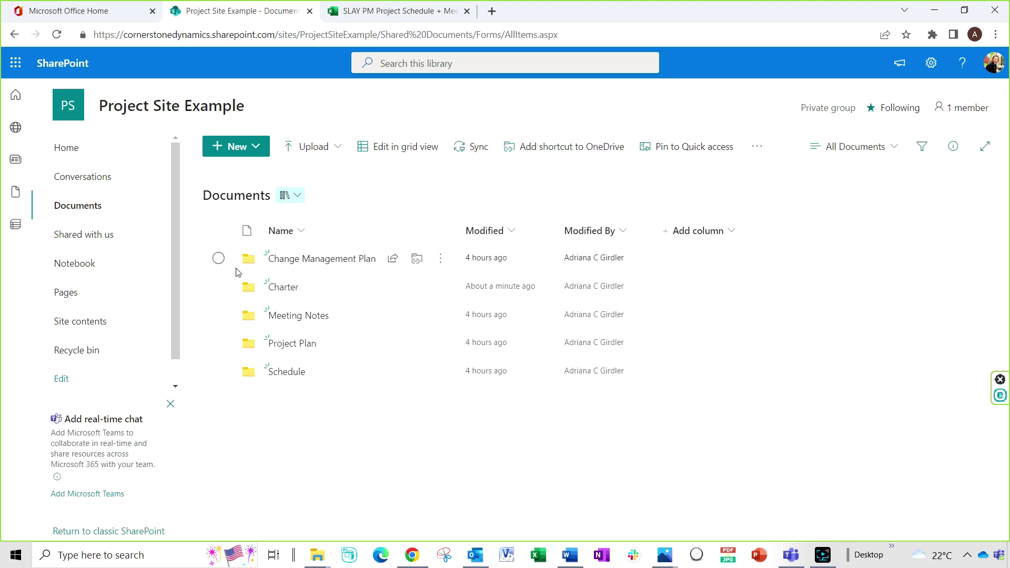
click(78, 160)
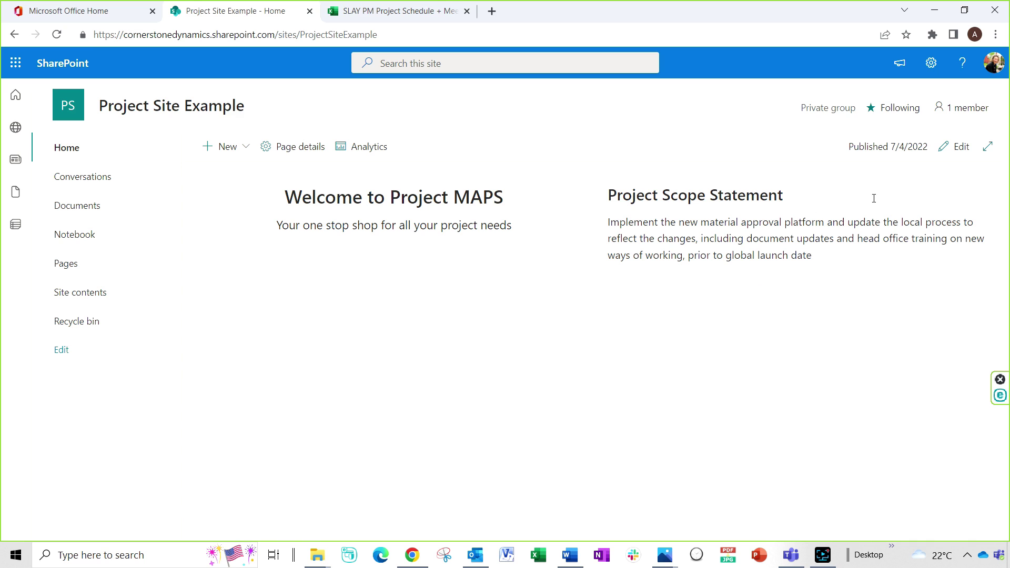
click(961, 147)
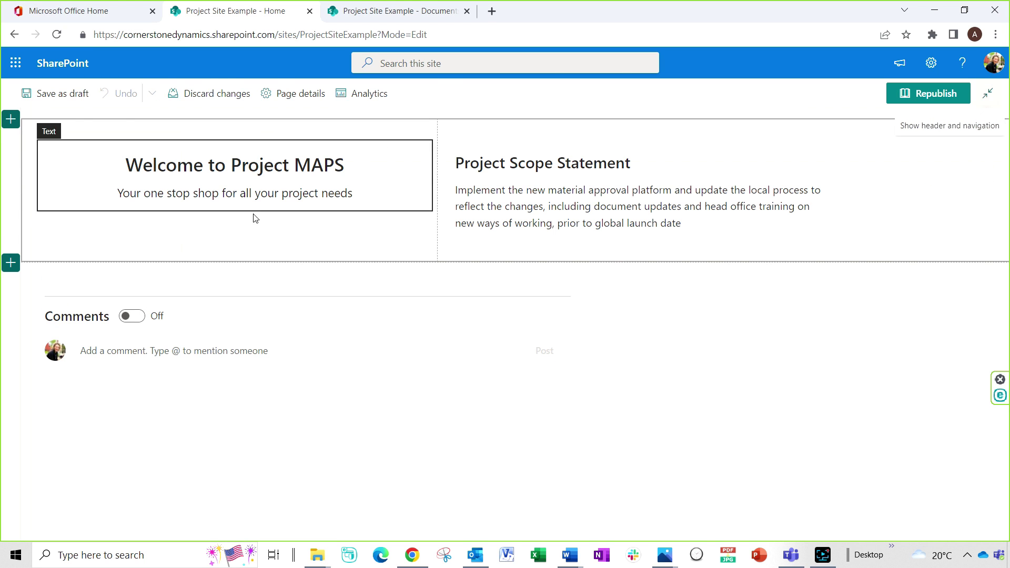
click(11, 267)
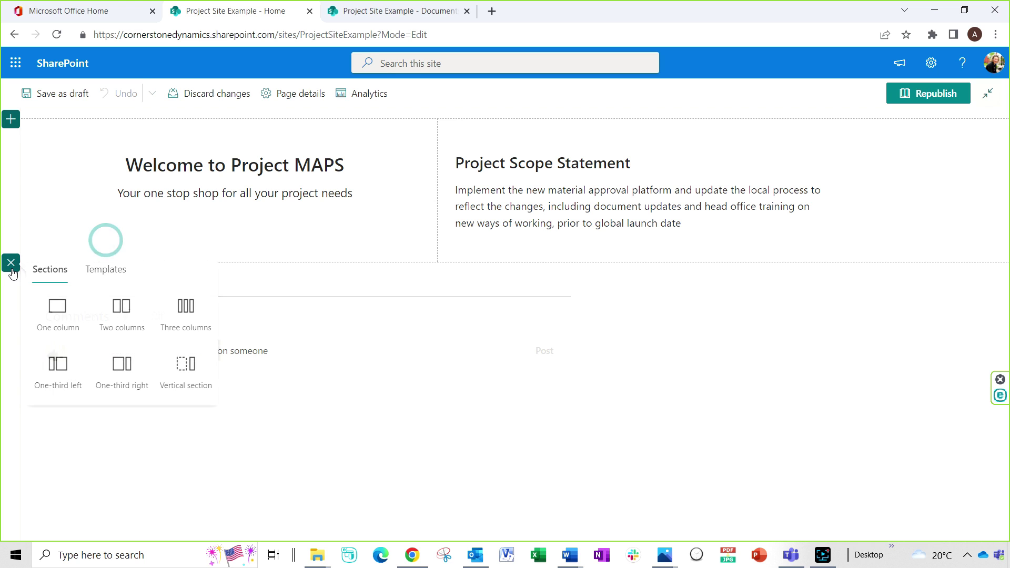
click(56, 315)
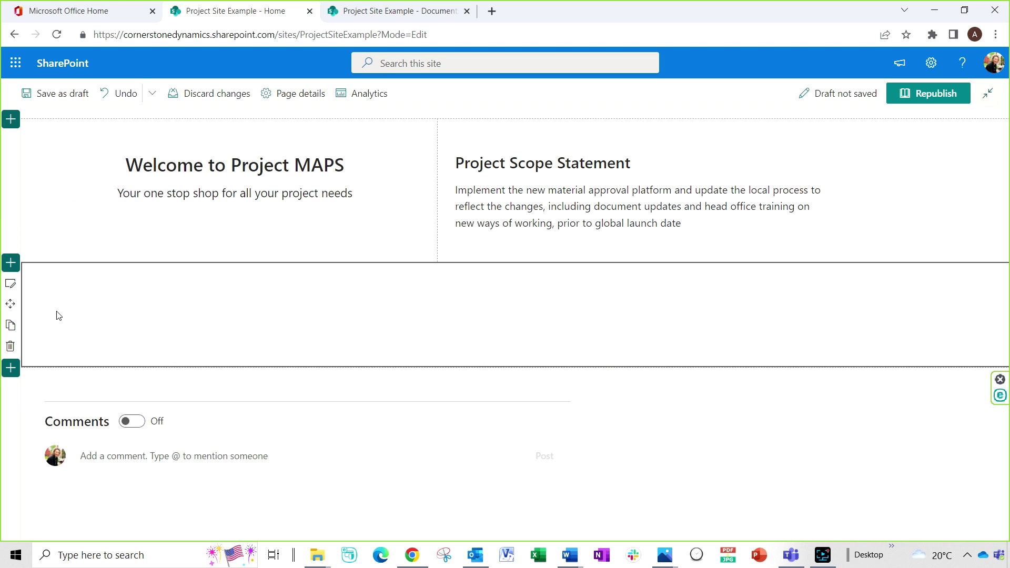
mouse_move(506, 274)
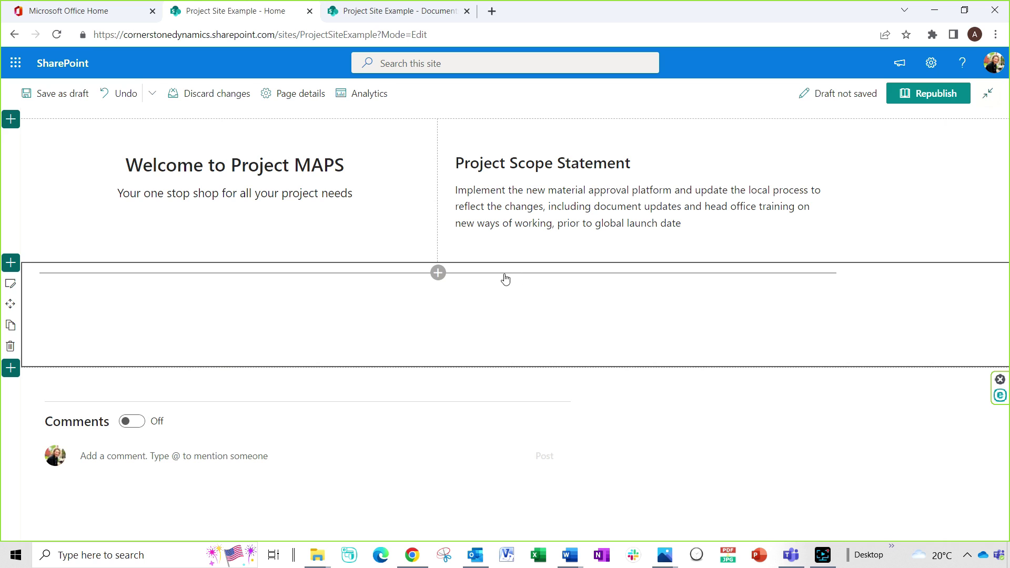
Insert a Hero web part in the new section and start linking its large tile.
click(437, 273)
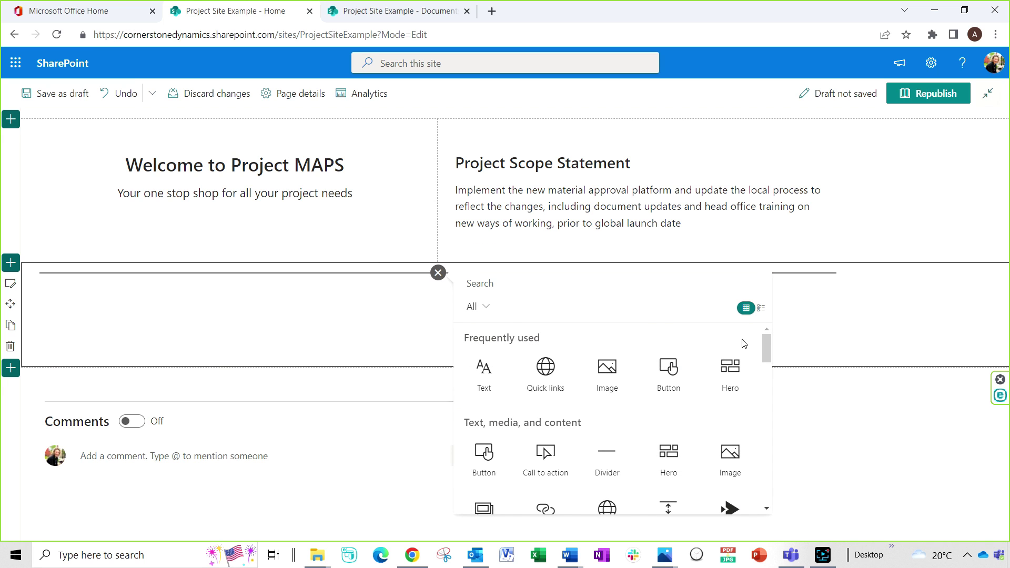
click(734, 369)
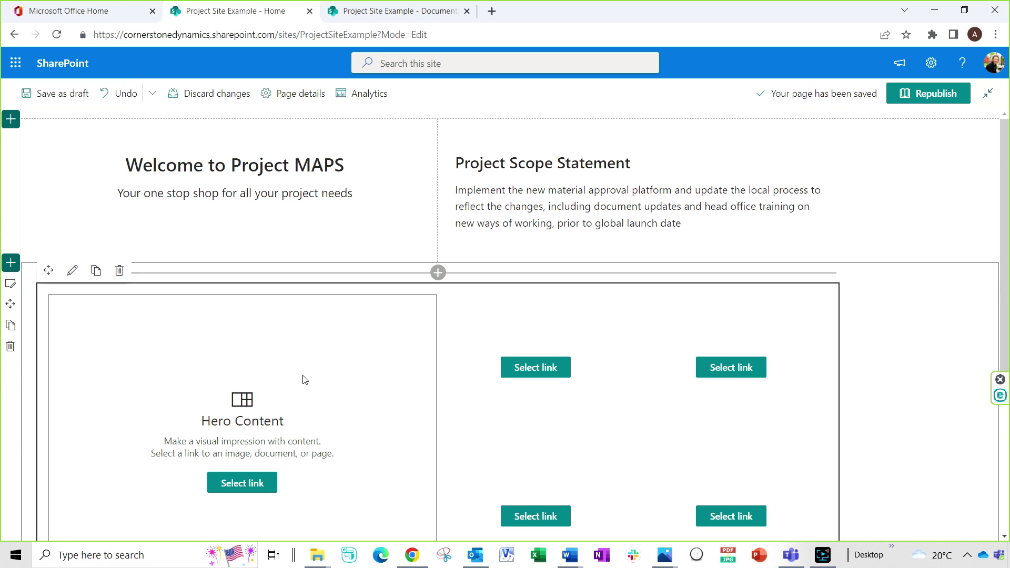
scroll(304, 379, down, 1)
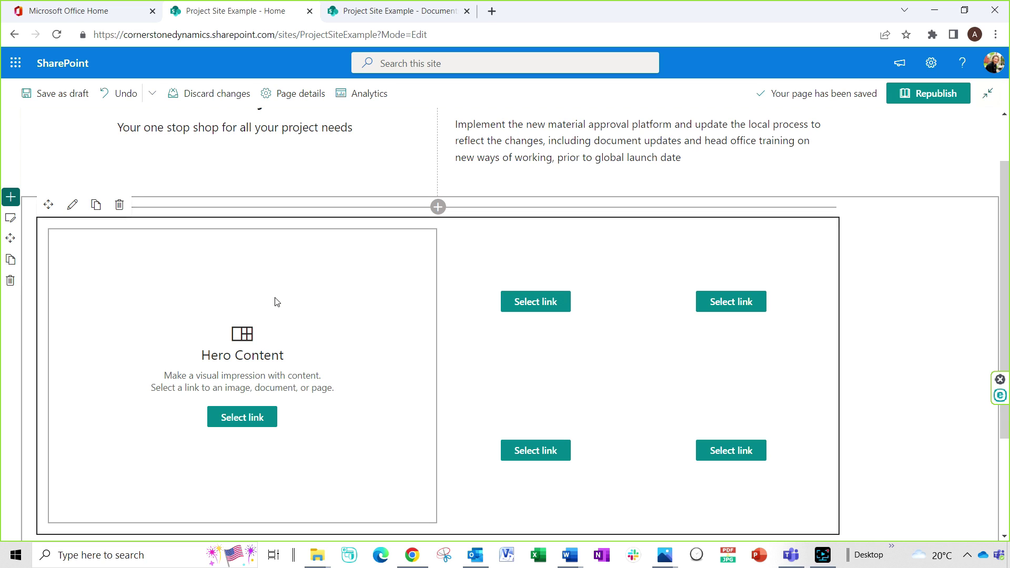
click(250, 418)
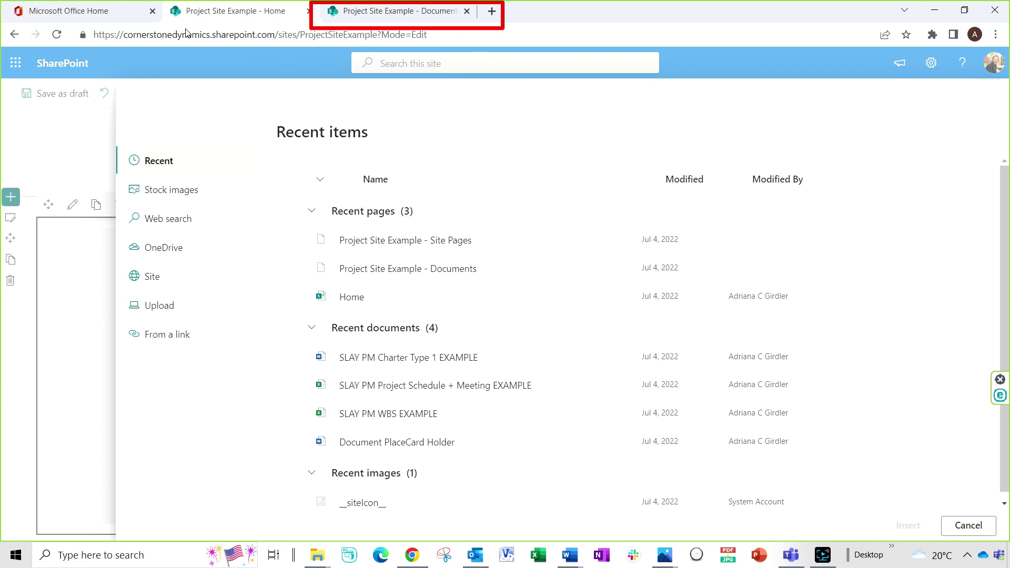
Link the large Hero tile to the Documents library web address copied from the other tab.
click(377, 13)
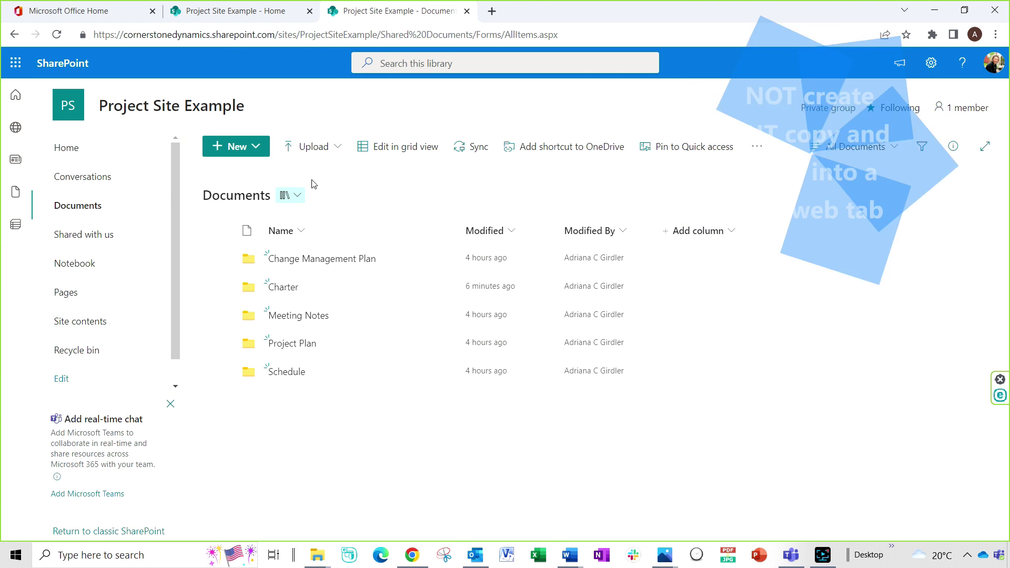
click(321, 289)
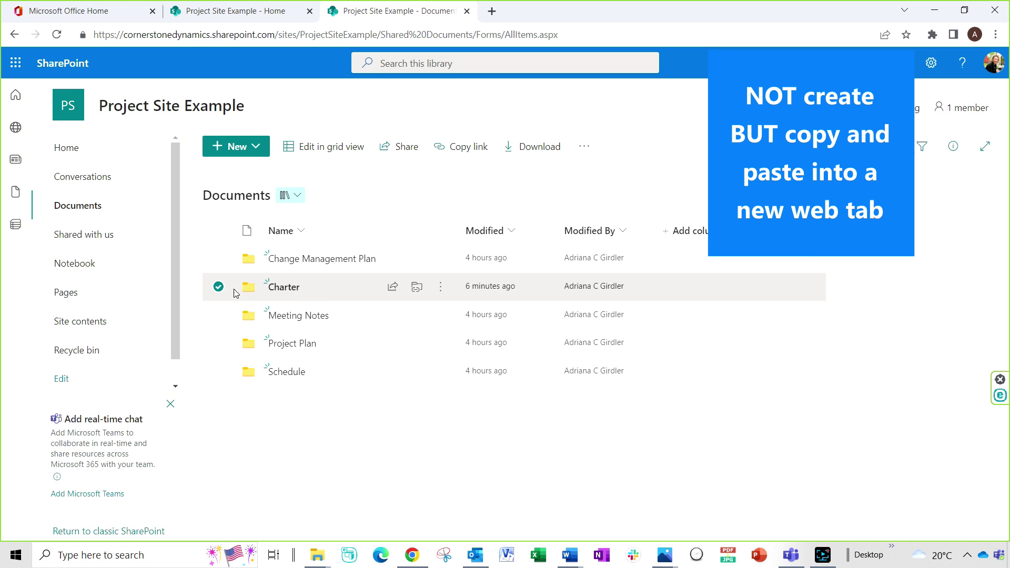
click(402, 34)
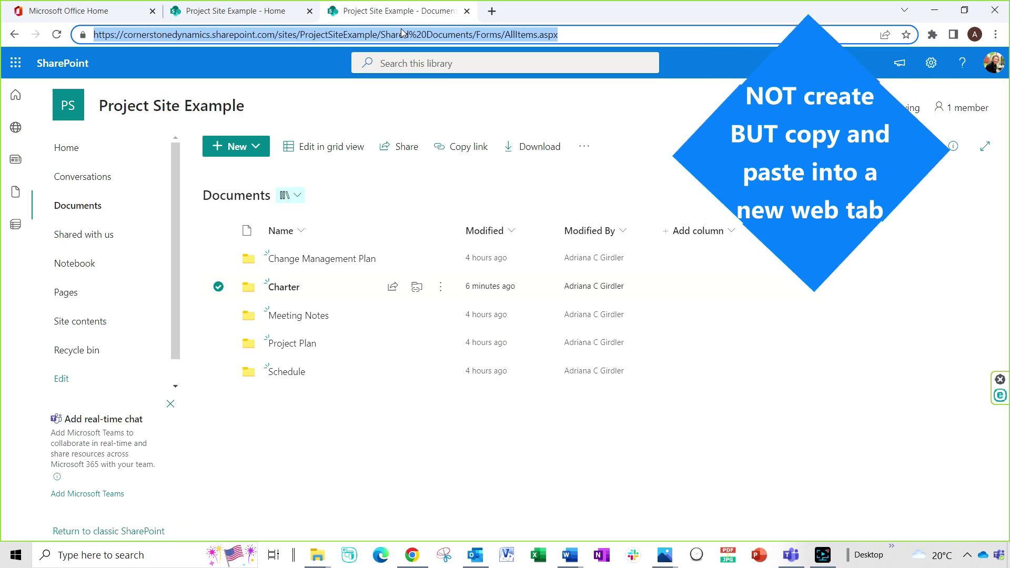
click(278, 15)
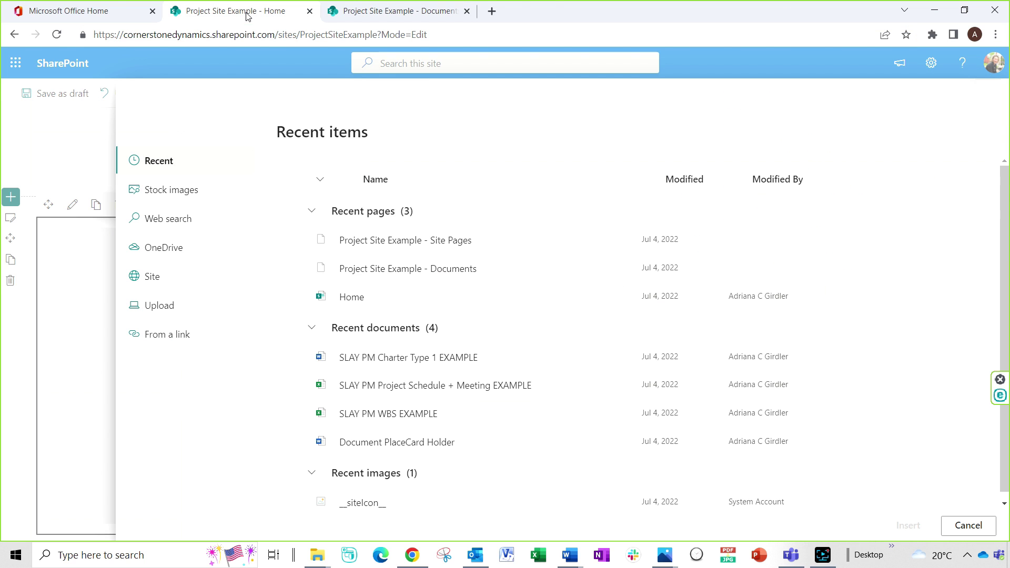
click(151, 339)
text(https://cornerstonedynamics.sharepoint.com/sites/ProjectSiteExample/Shared%20Documents/Forms/AllItems.aspx)
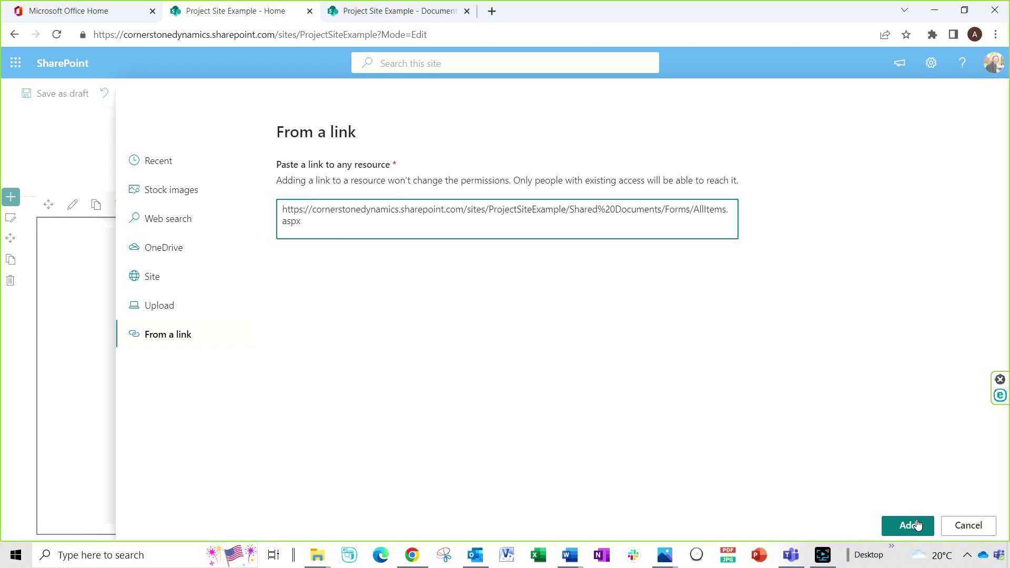
click(908, 525)
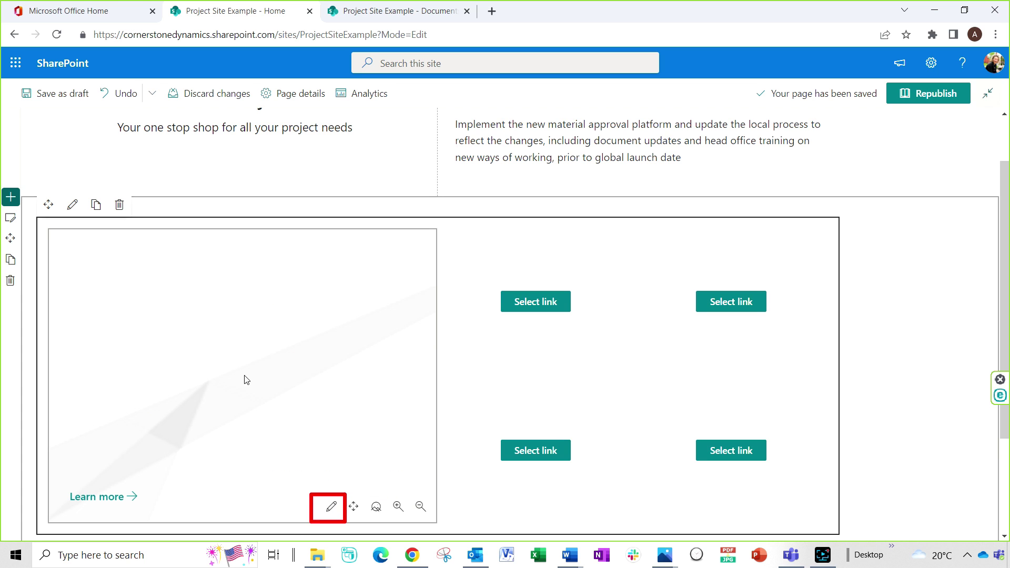
Title the Hero tile 'Project Charter' and switch its background to a custom image.
click(332, 508)
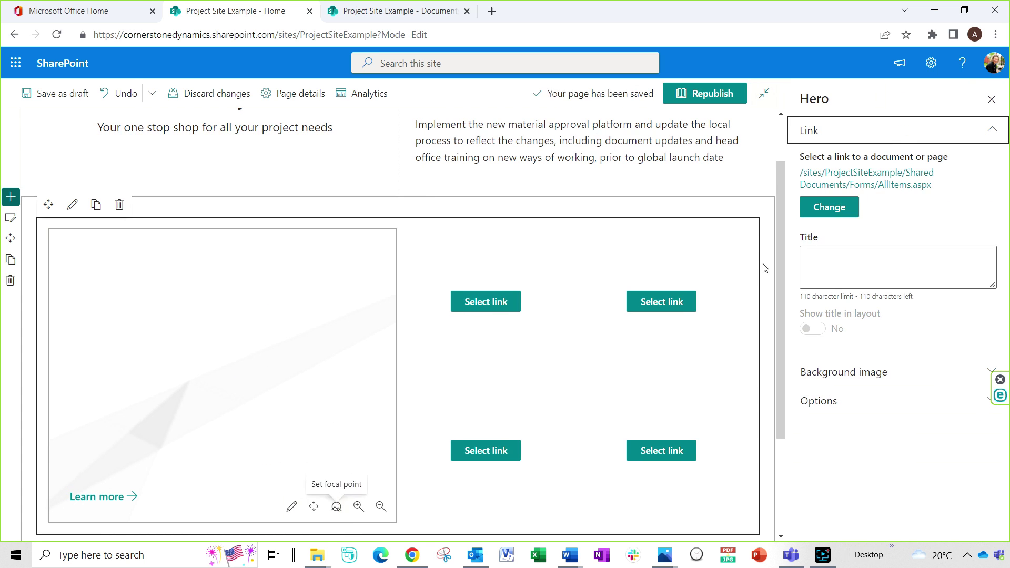
click(836, 260)
text(Pr)
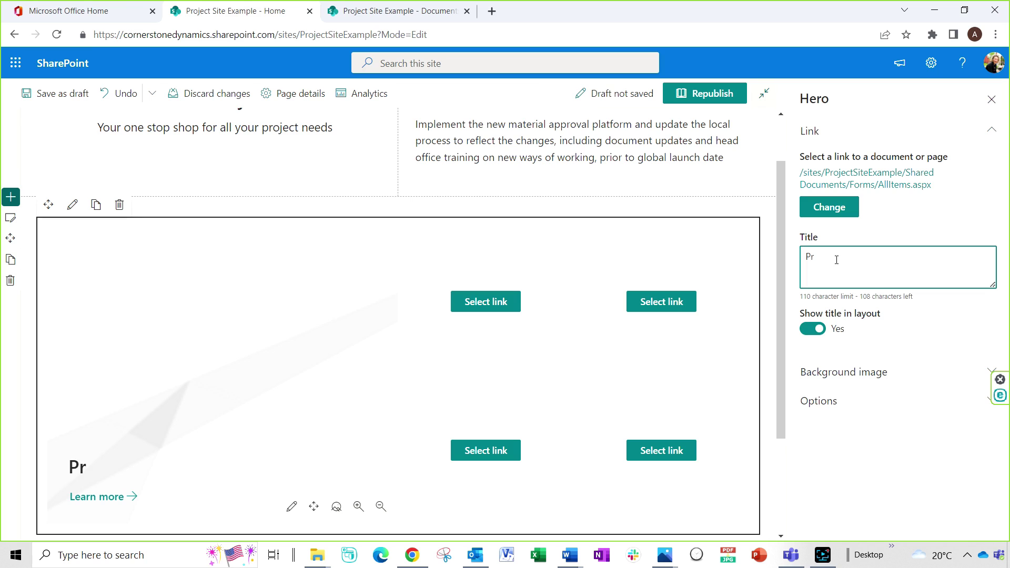
text(oject Char)
text(ter)
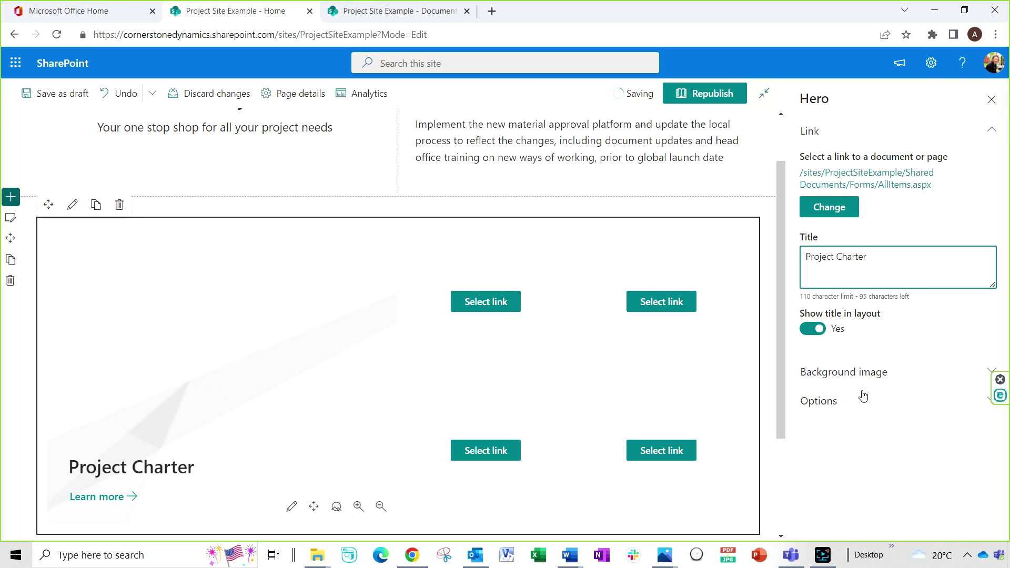
click(992, 373)
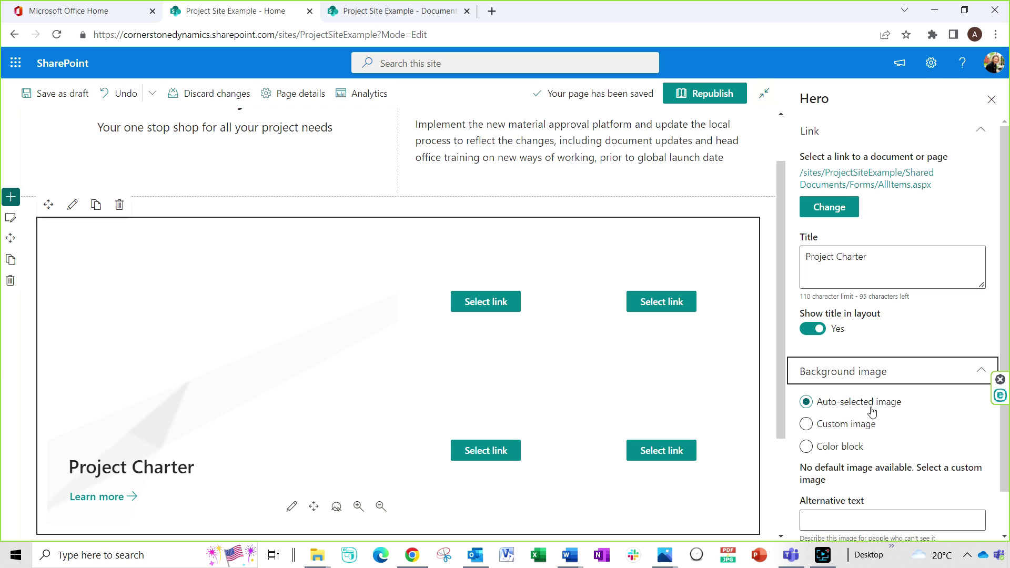
click(846, 430)
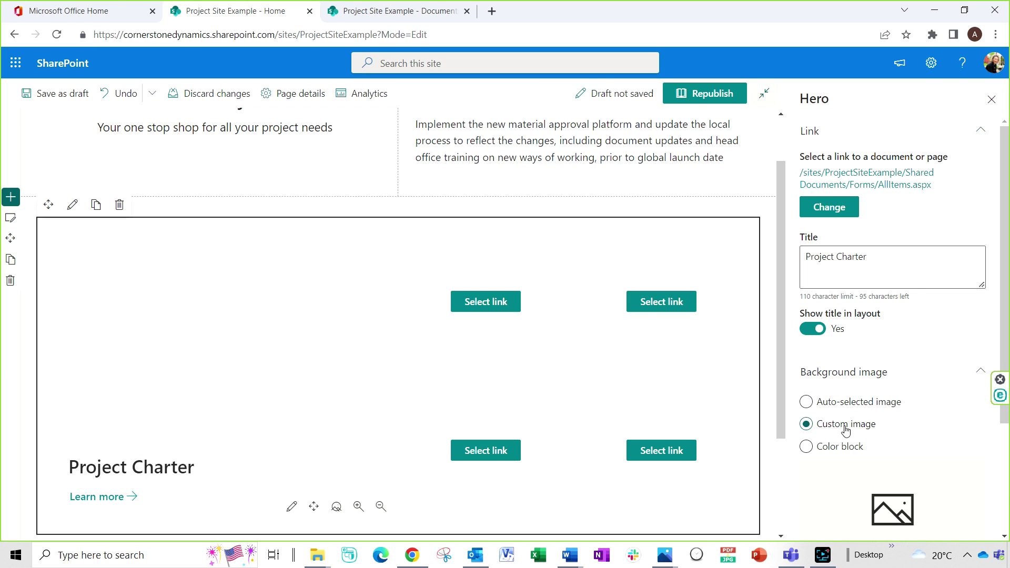
scroll(841, 430, down, 2)
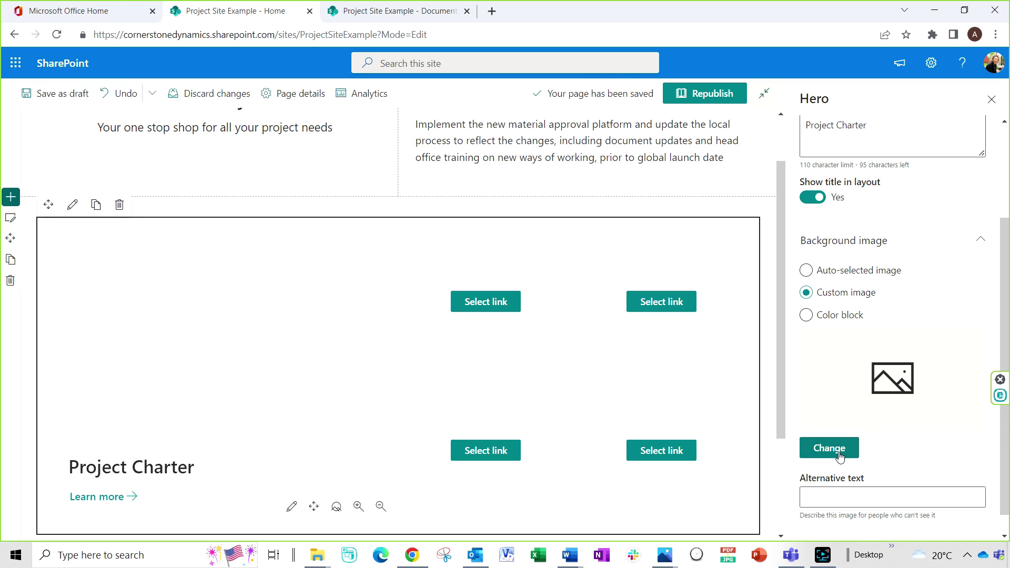
click(835, 450)
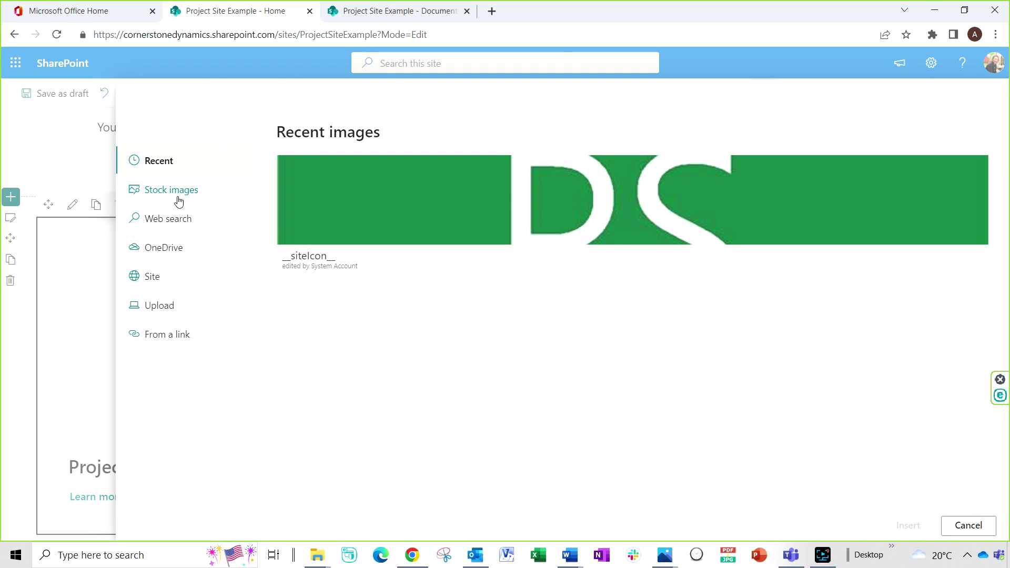
Insert the black-and-white wavy striped Modern stock photo as the Project Charter tile background.
click(180, 193)
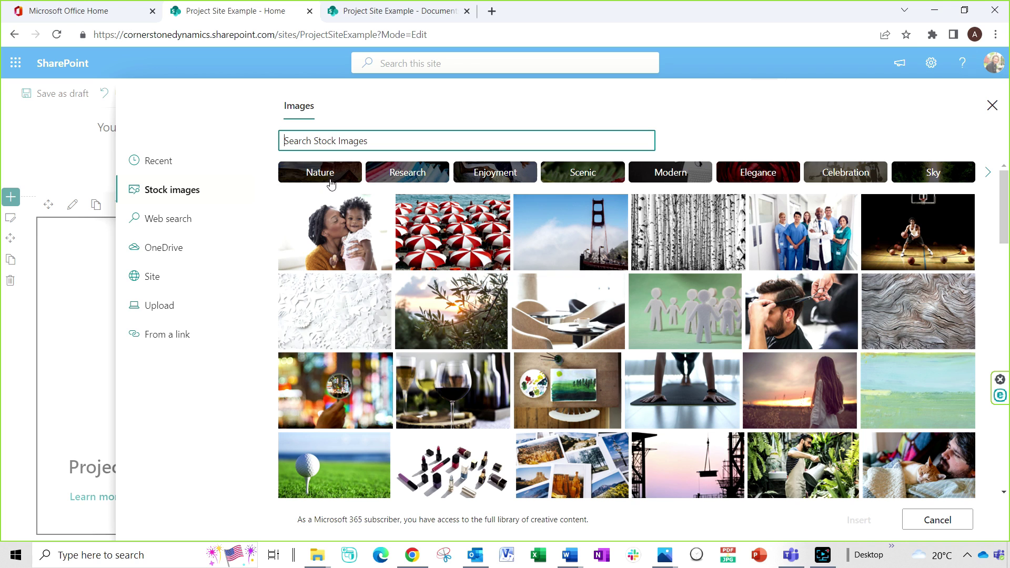
click(663, 175)
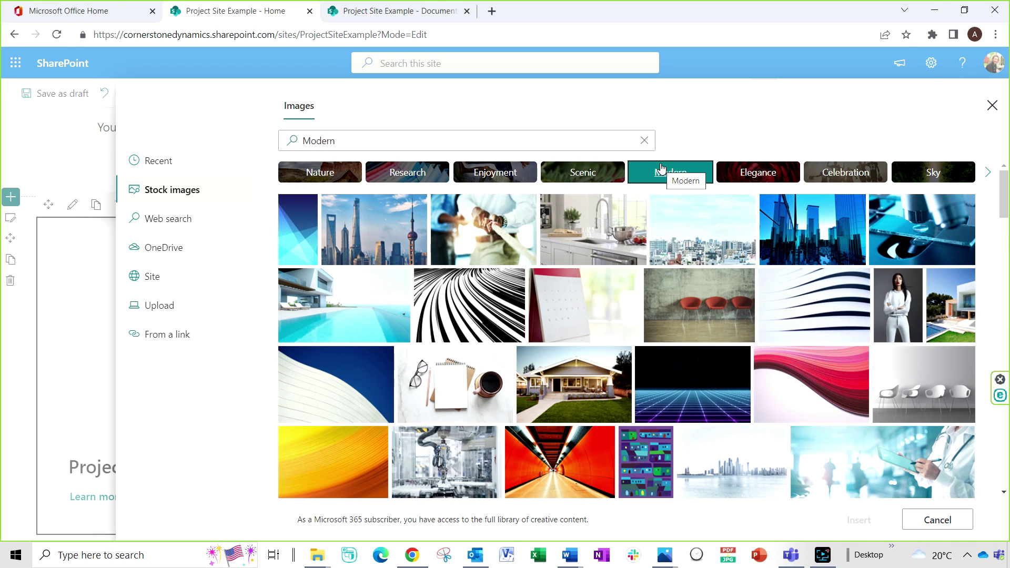
click(804, 299)
click(858, 520)
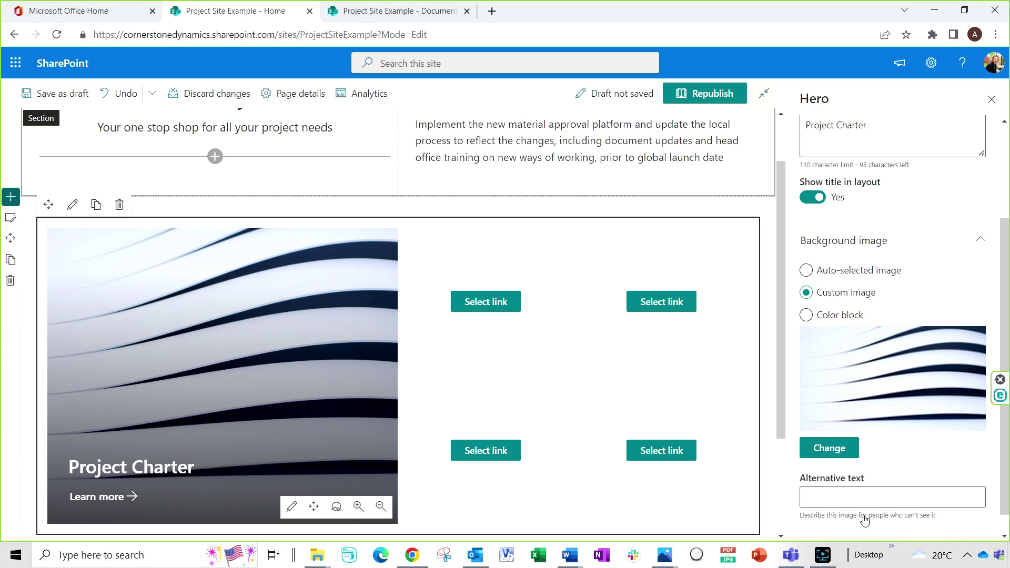
scroll(861, 406, down, 1)
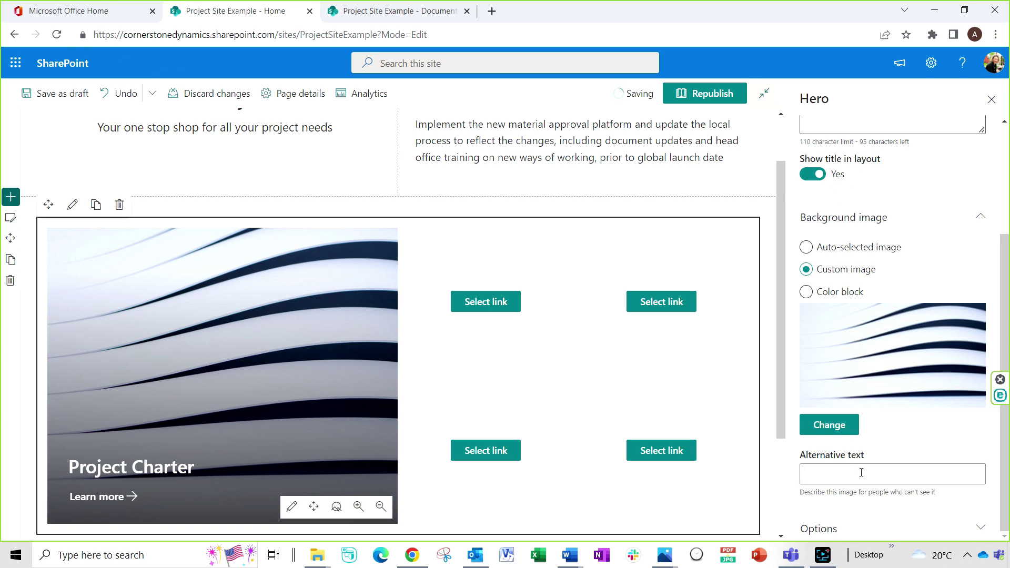
scroll(862, 469, up, 1)
scroll(862, 476, up, 1)
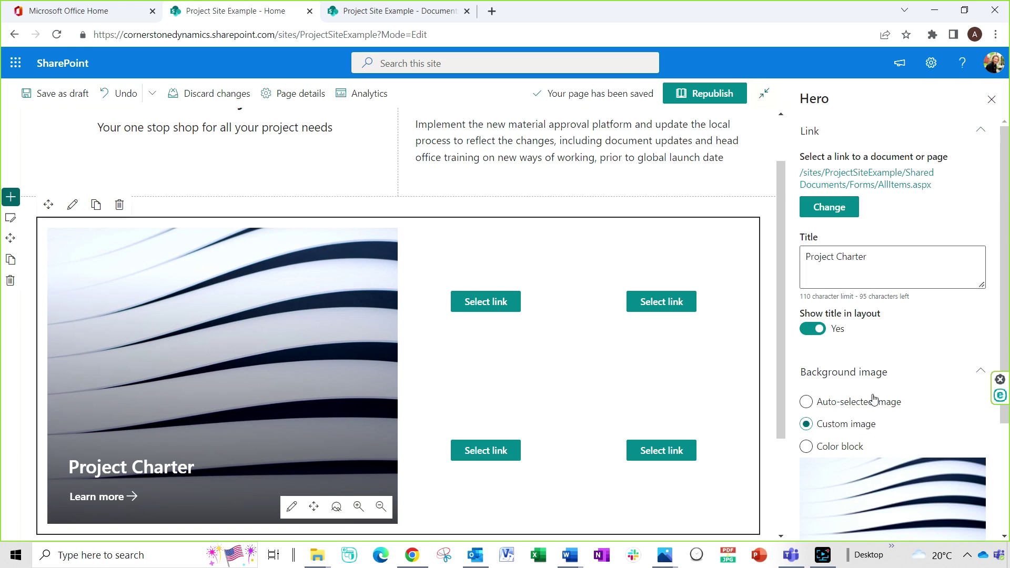
click(991, 99)
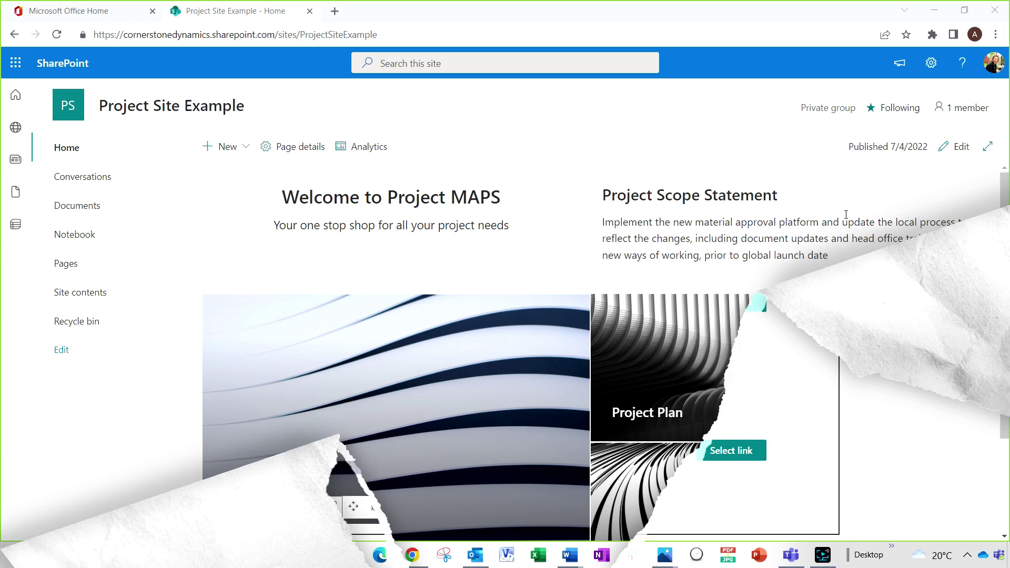
scroll(555, 393, down, 1)
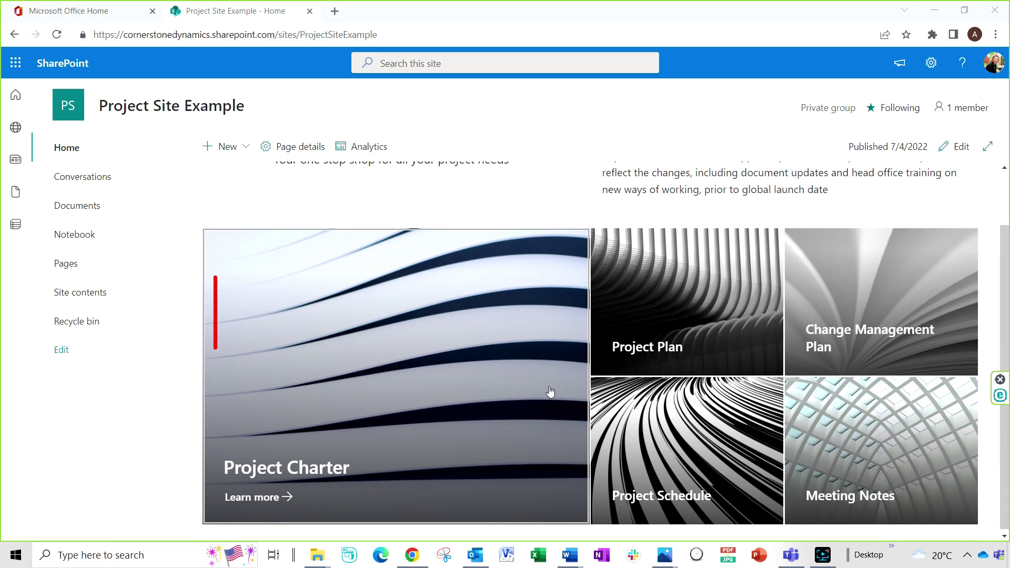
Follow the Project Charter tile and open SLAY PM Charter Type 1 EXAMPLE.doc.
click(364, 342)
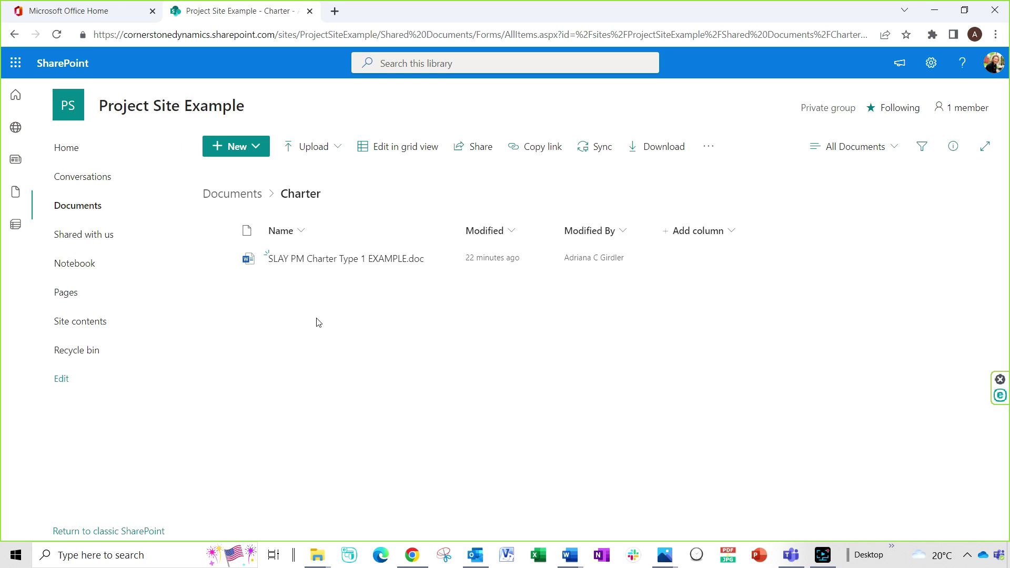
mouse_move(335, 259)
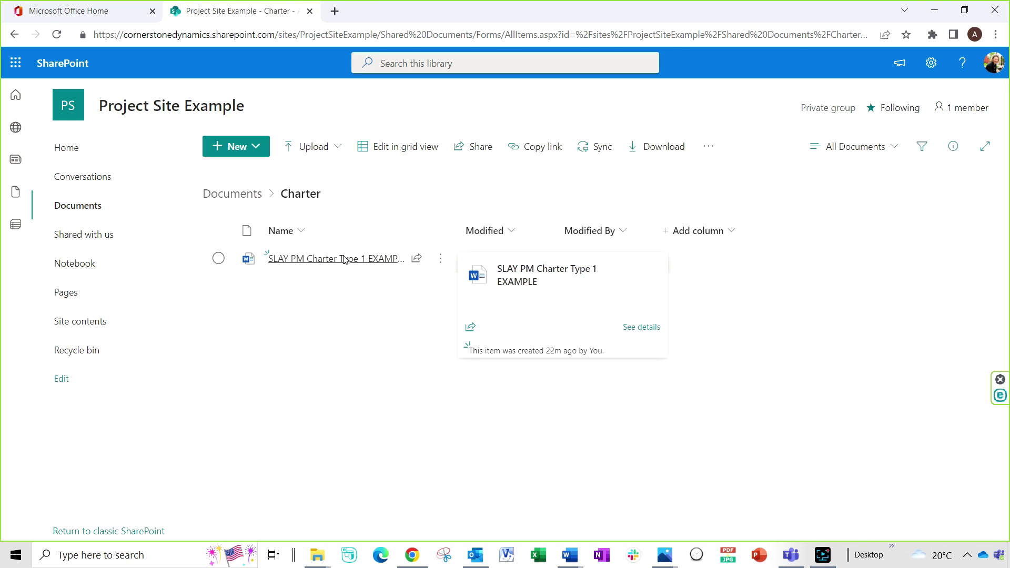
click(343, 260)
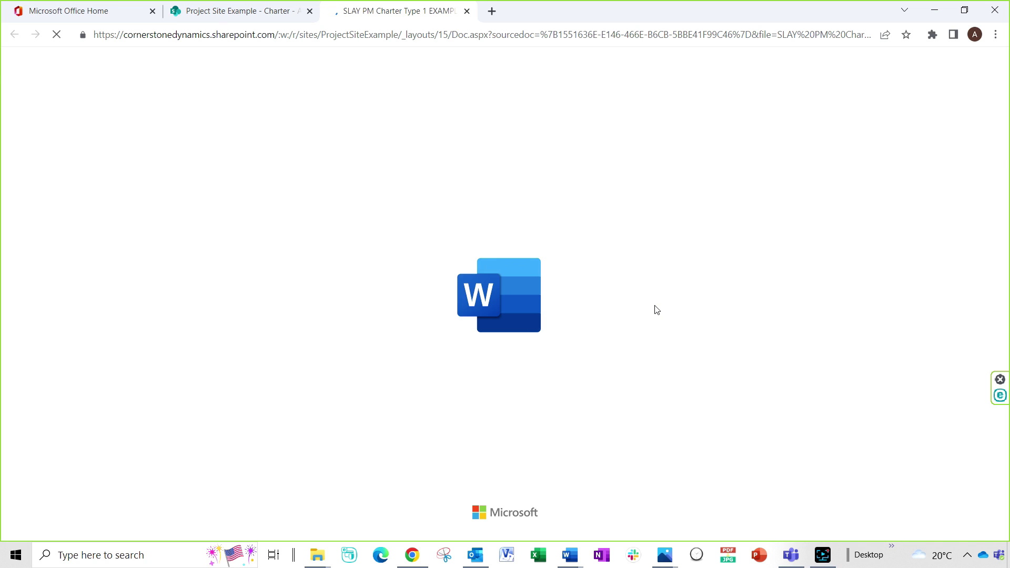
scroll(609, 301, down, 3)
scroll(609, 300, down, 1)
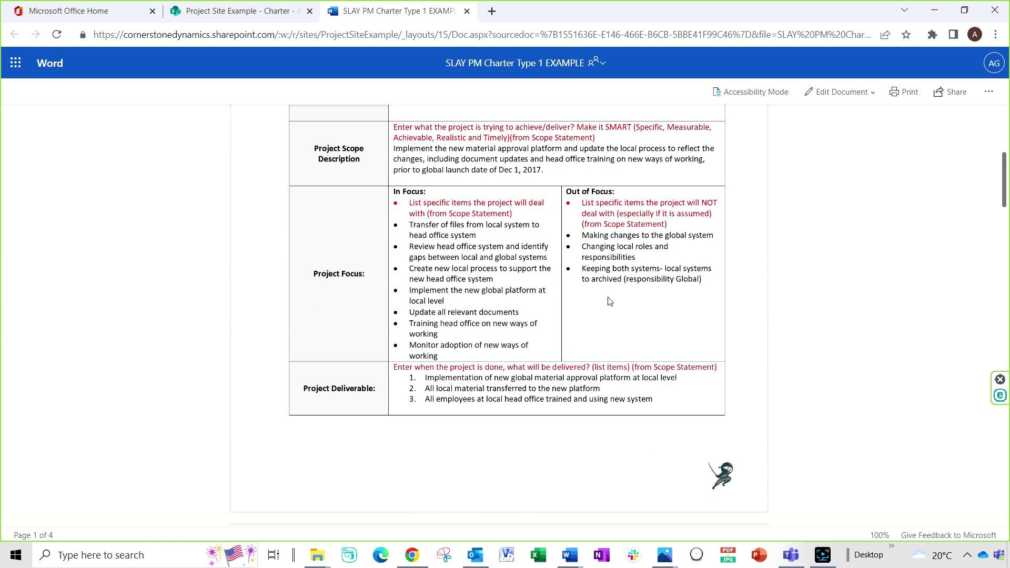
scroll(603, 316, down, 1)
scroll(599, 326, down, 2)
scroll(599, 326, up, 5)
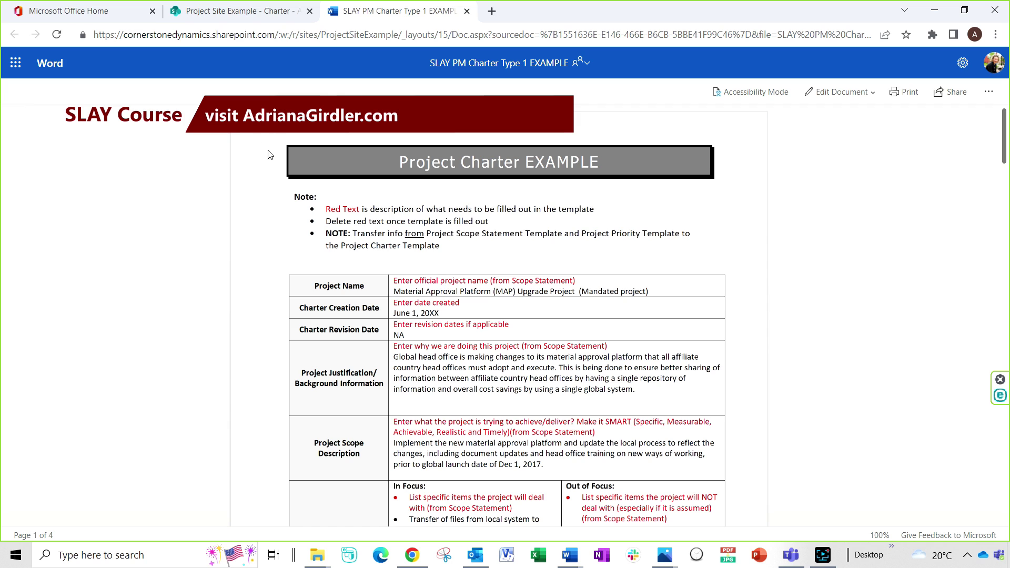
Return to the Project Site Example - Charter tab after viewing the charter document.
click(223, 16)
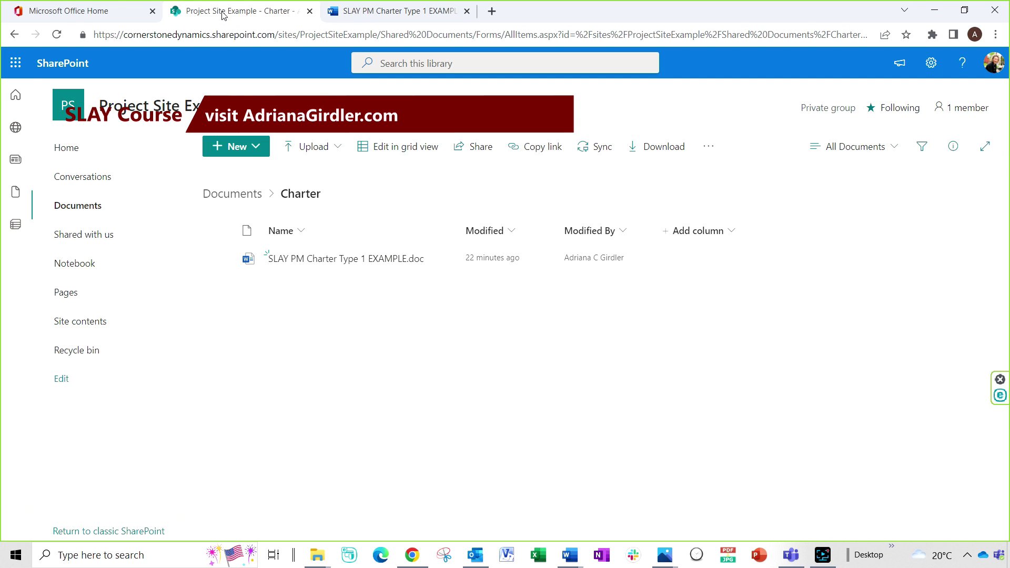
From the site home, open the Change Management Plan tile's placeholder document.
click(45, 147)
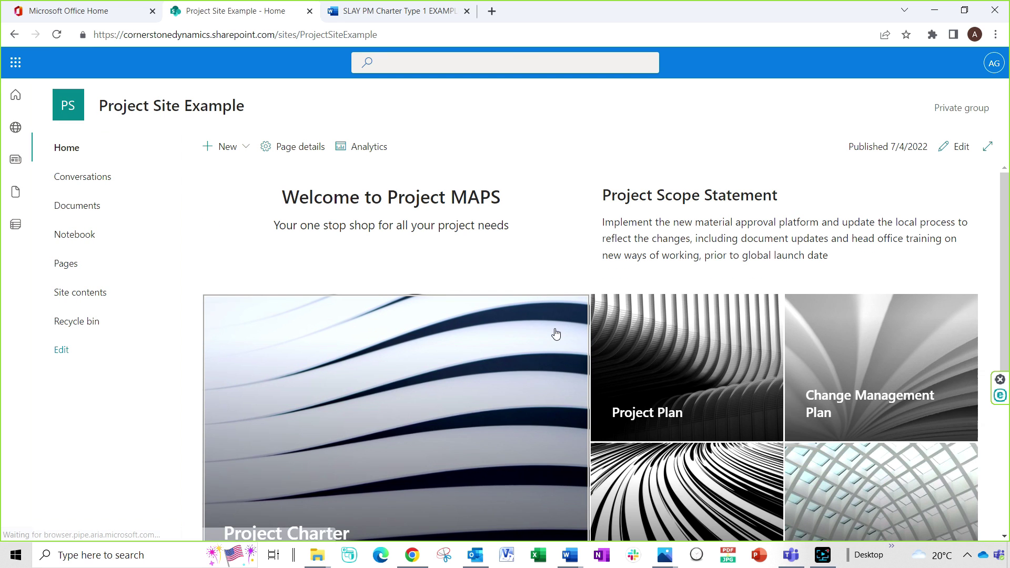
scroll(556, 333, down, 1)
click(867, 292)
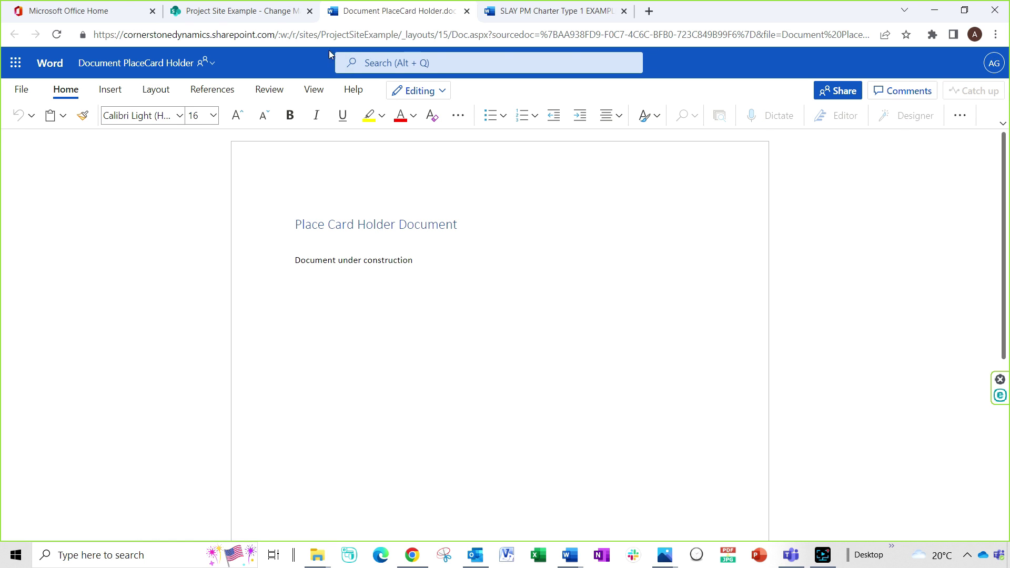
Return to the SharePoint site home page and put it into edit mode.
click(223, 13)
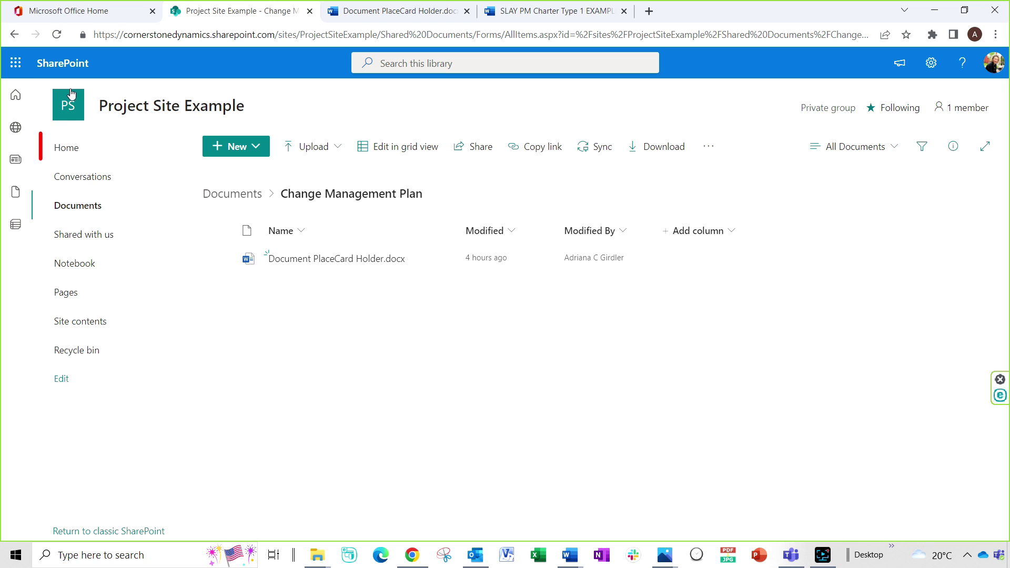
click(65, 150)
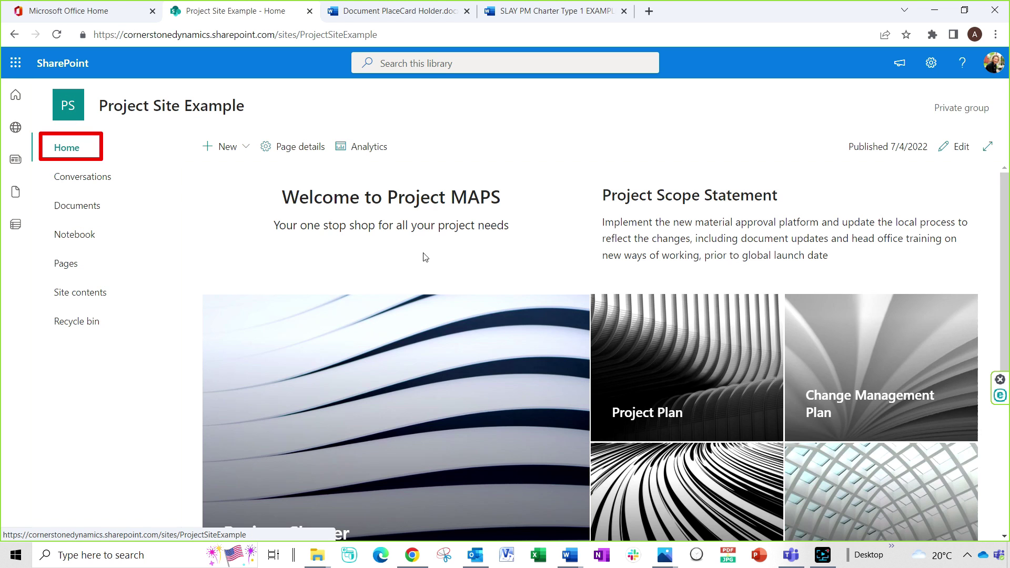
click(958, 146)
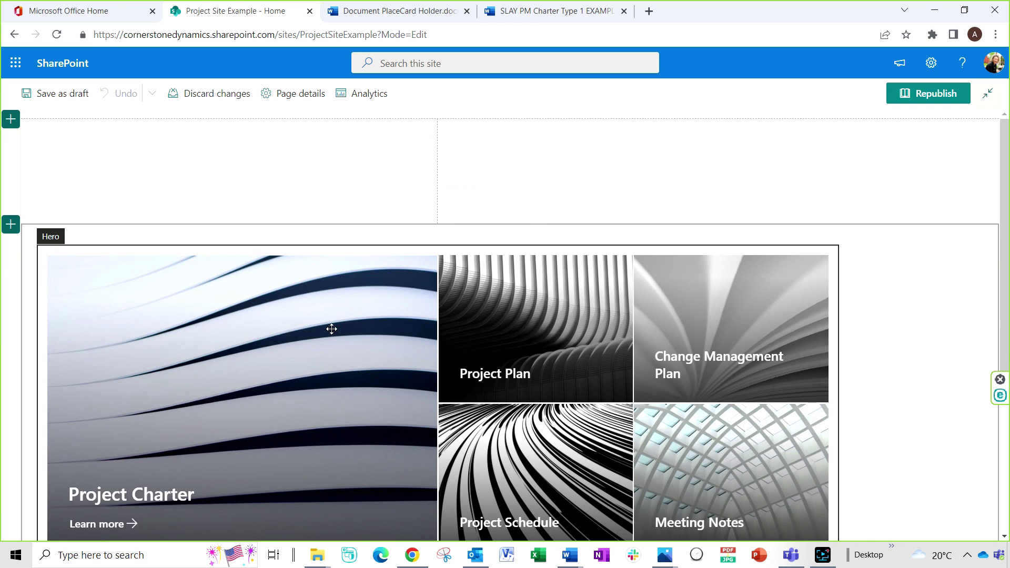
scroll(332, 329, down, 2)
scroll(332, 329, down, 1)
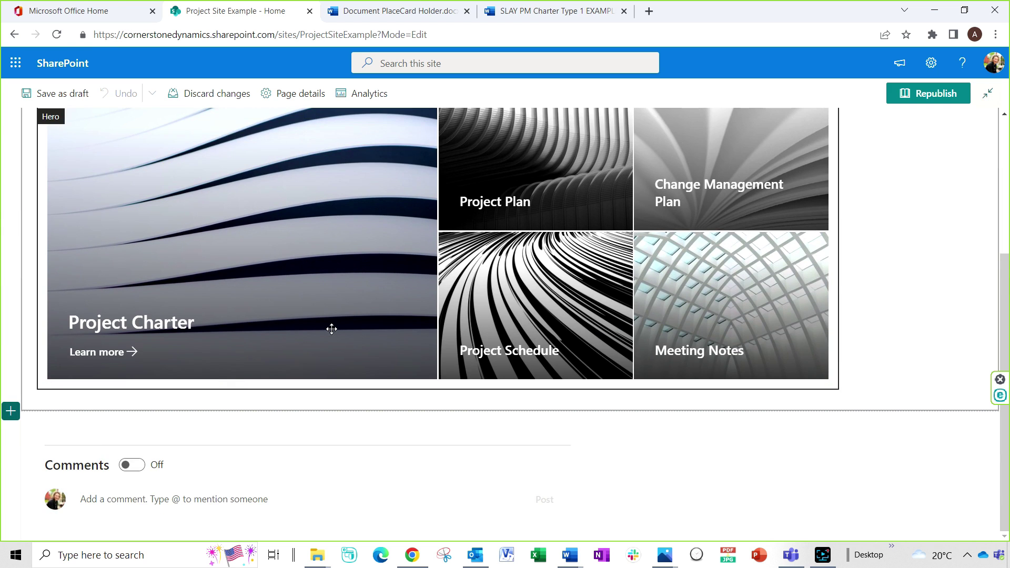
Add a two-column section below the Hero with the Project Highlights text pasted in column one.
click(11, 411)
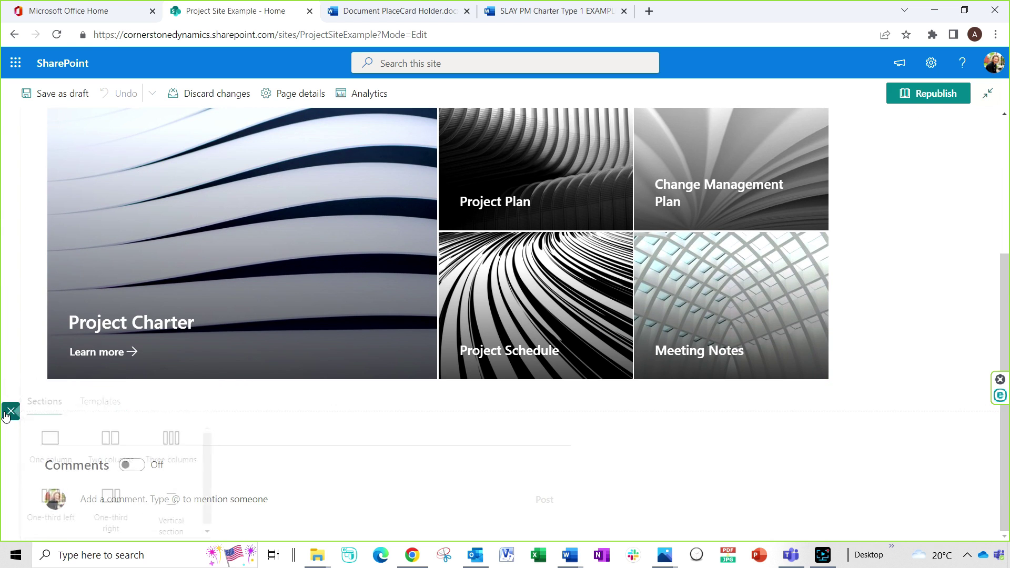
click(128, 440)
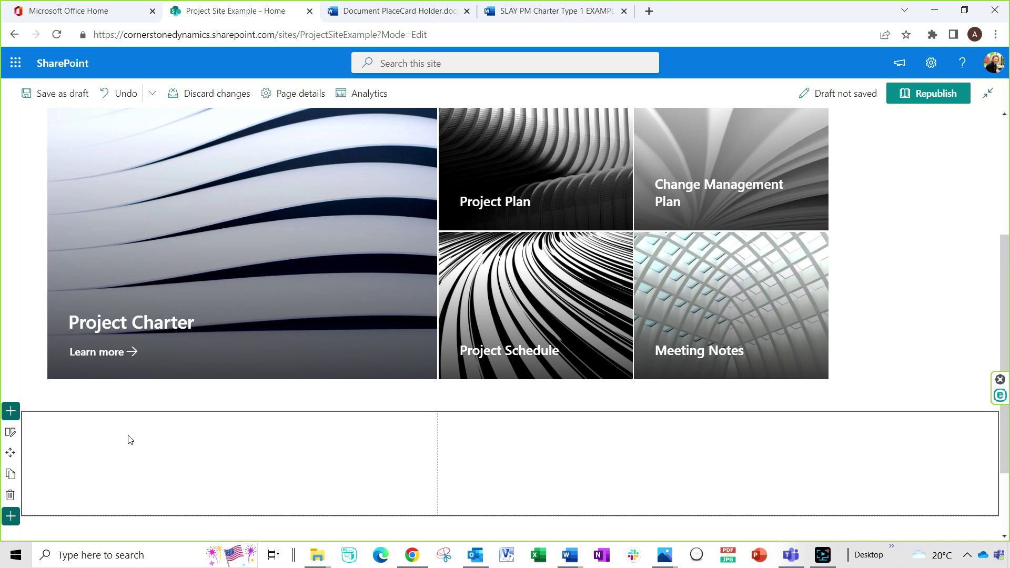
click(234, 422)
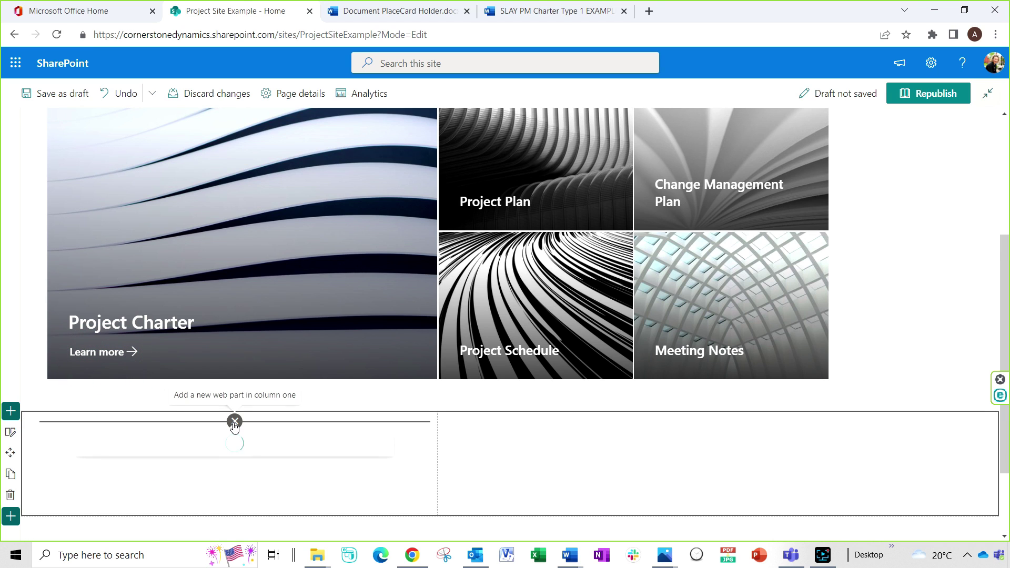
click(107, 264)
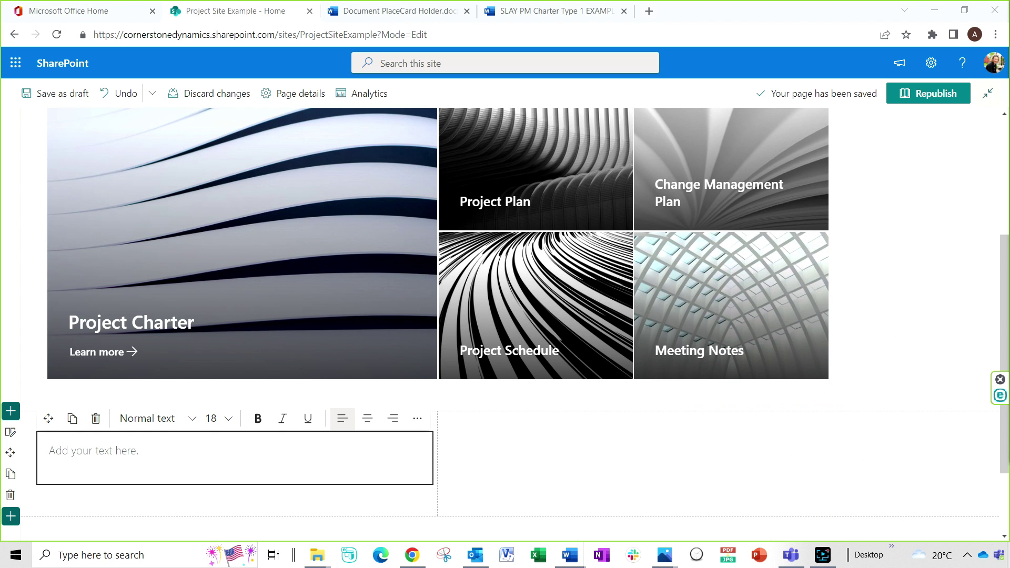
click(115, 447)
key(ctrl+v)
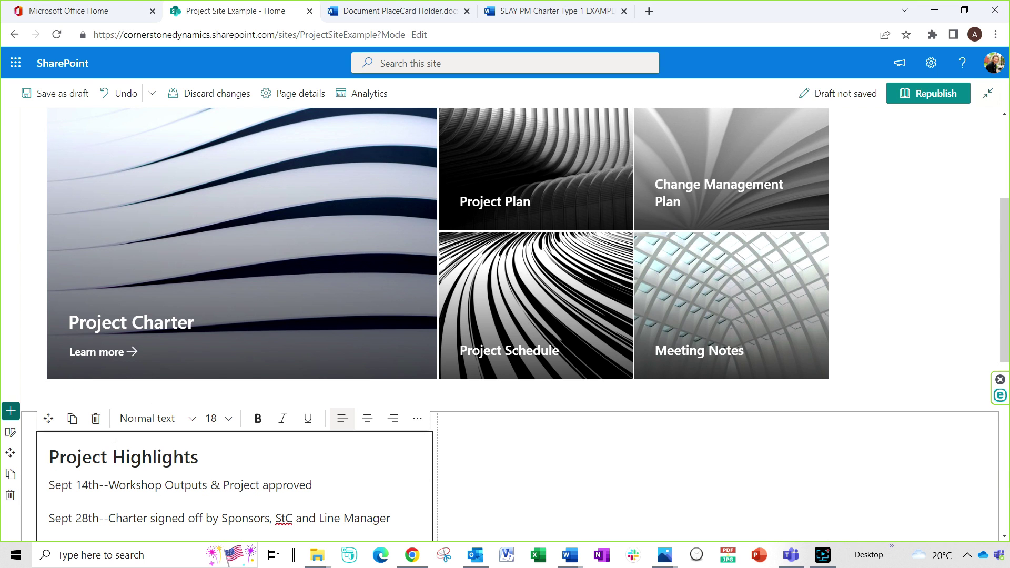
scroll(188, 466, down, 2)
scroll(229, 457, down, 2)
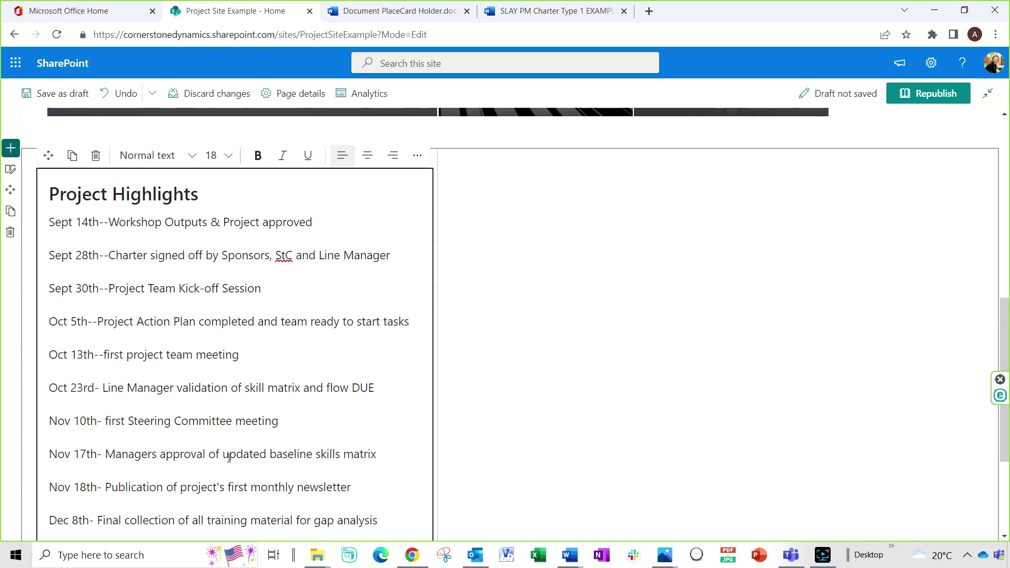
scroll(228, 458, down, 1)
scroll(265, 347, up, 3)
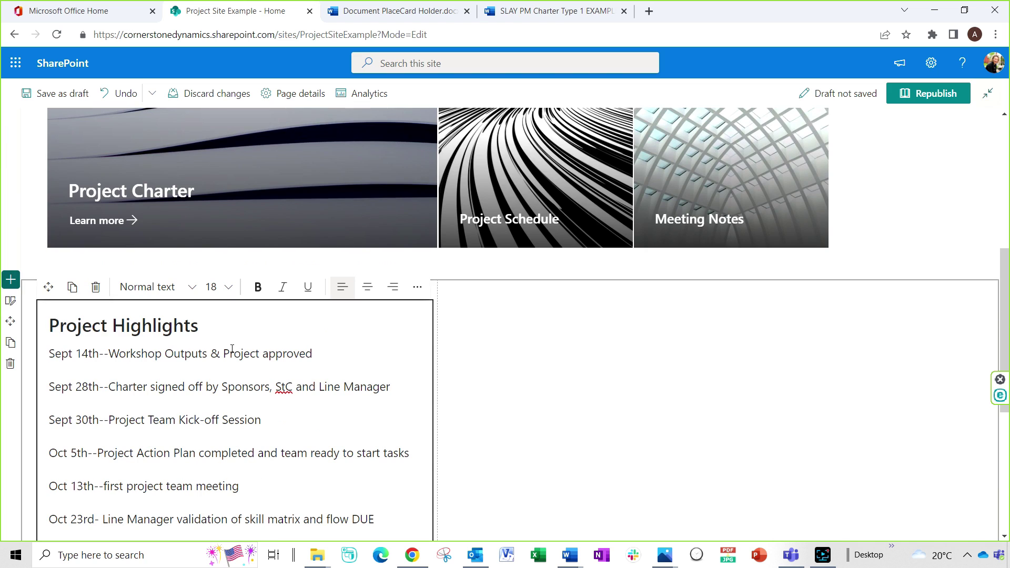
click(568, 322)
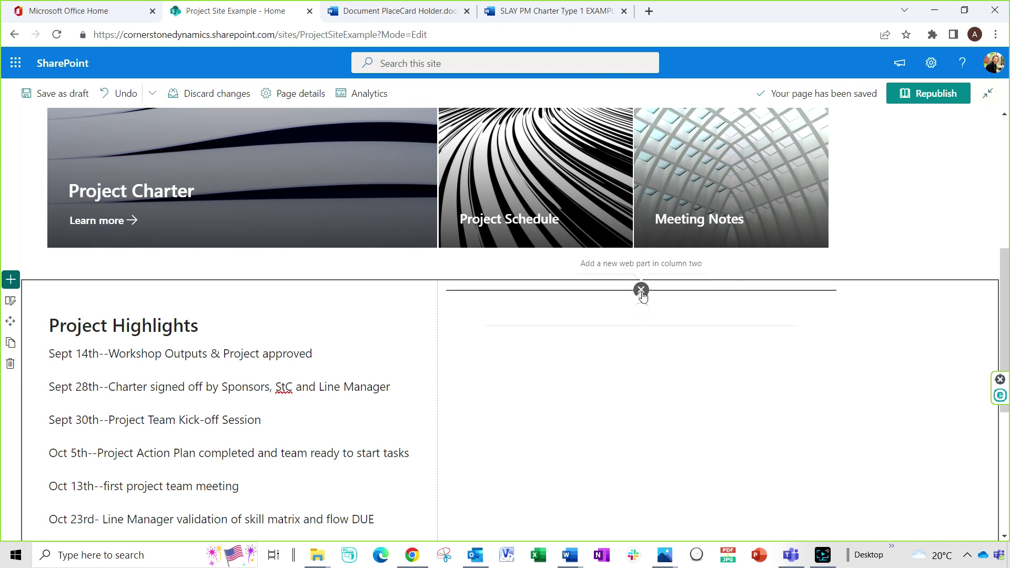
Paste the Project Team Expectations list into a new text block in the right column.
click(641, 290)
click(687, 385)
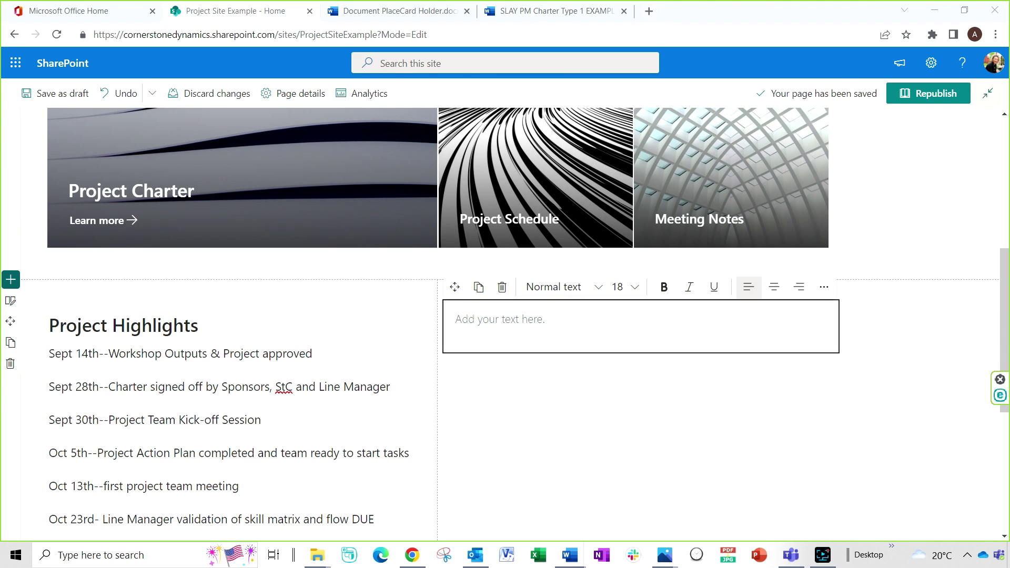
click(487, 315)
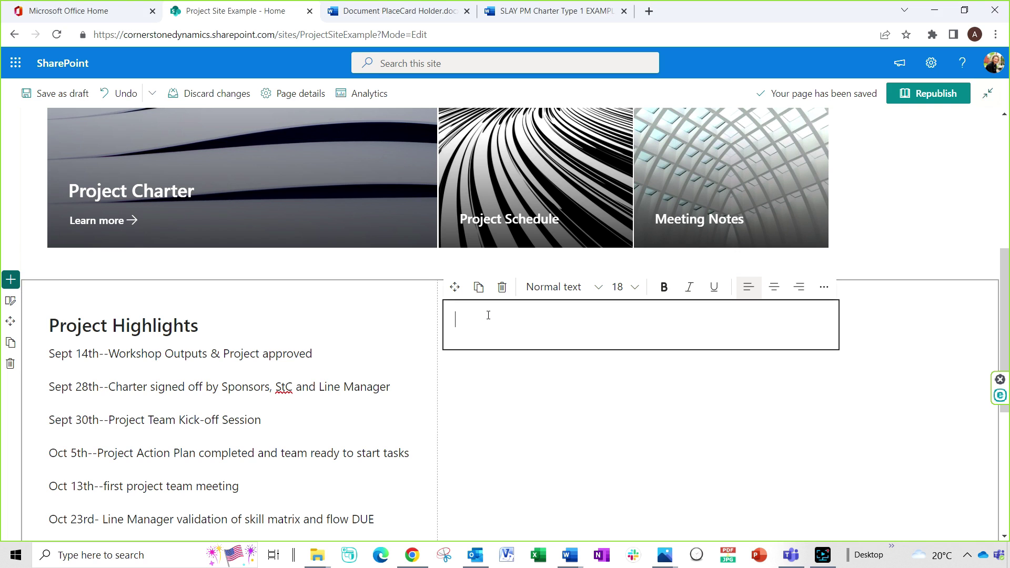
key(ctrl+v)
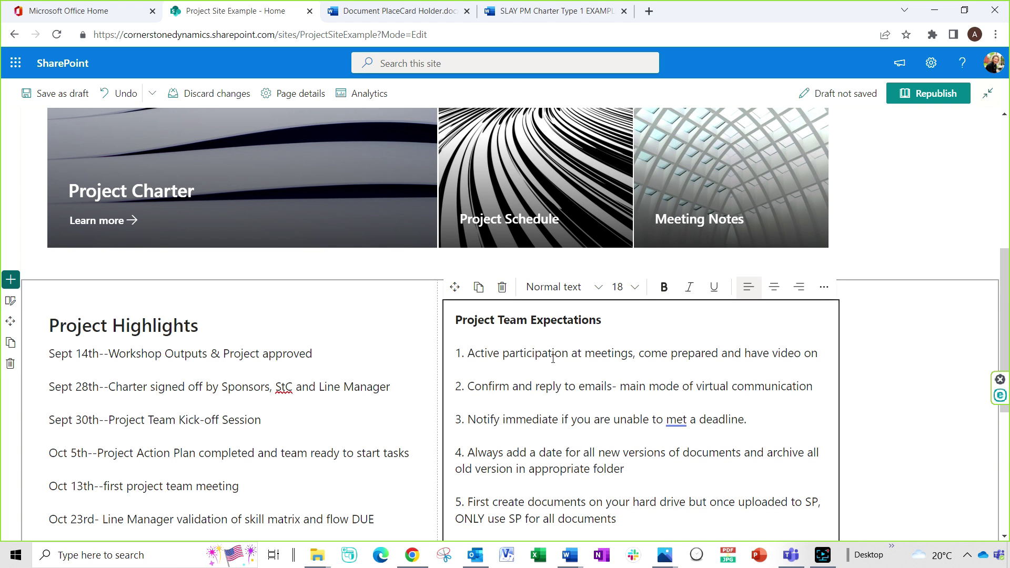
scroll(553, 359, down, 1)
scroll(604, 363, down, 2)
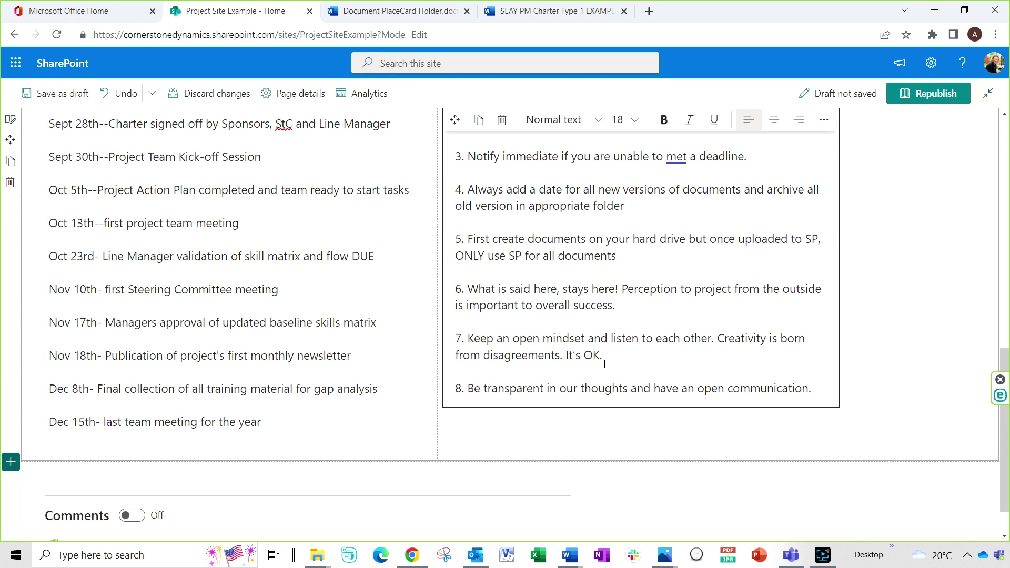
scroll(604, 364, up, 2)
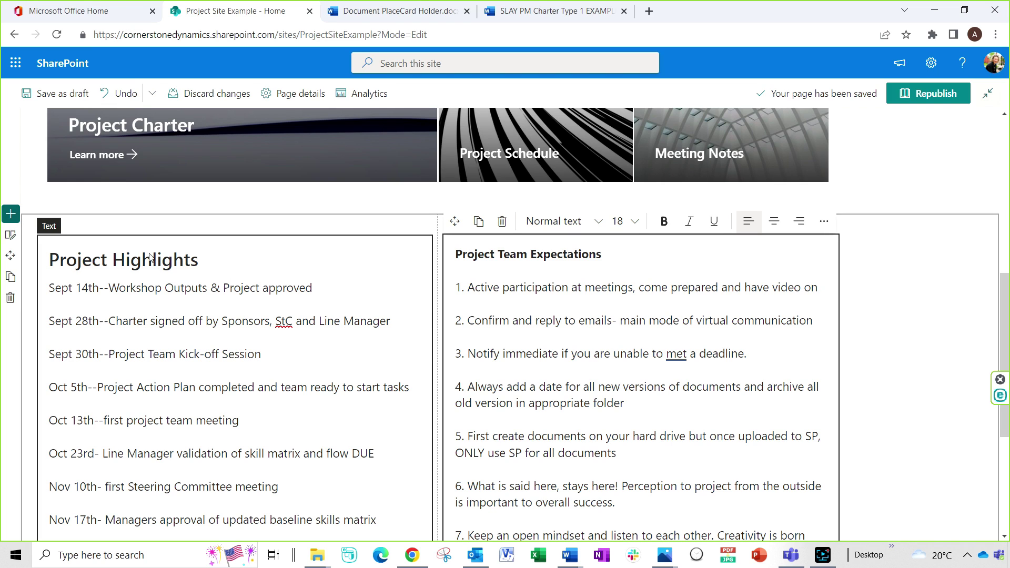
Restyle the Project Team Expectations heading as Heading 1 and republish the page.
click(194, 254)
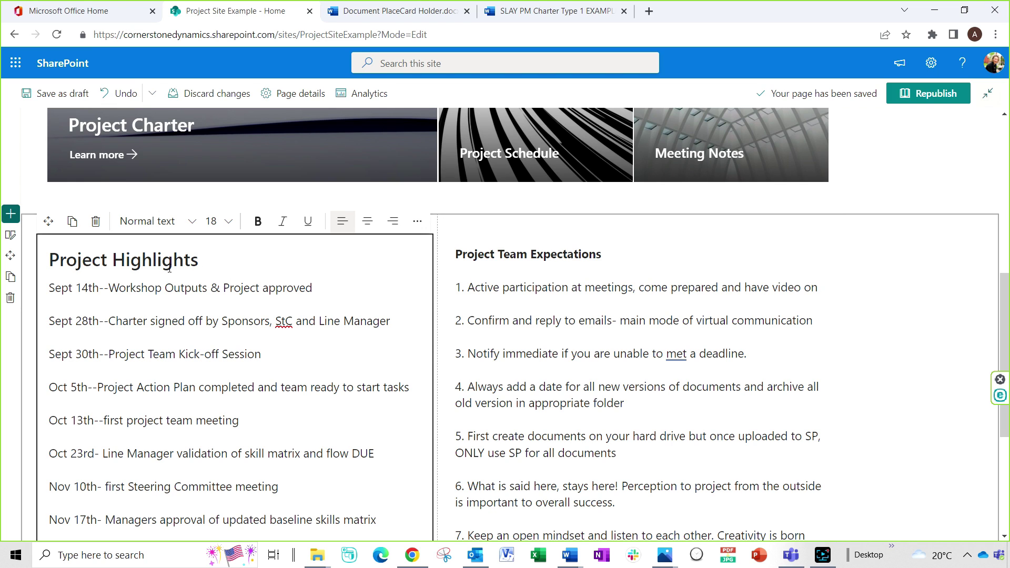
drag(200, 256, 49, 258)
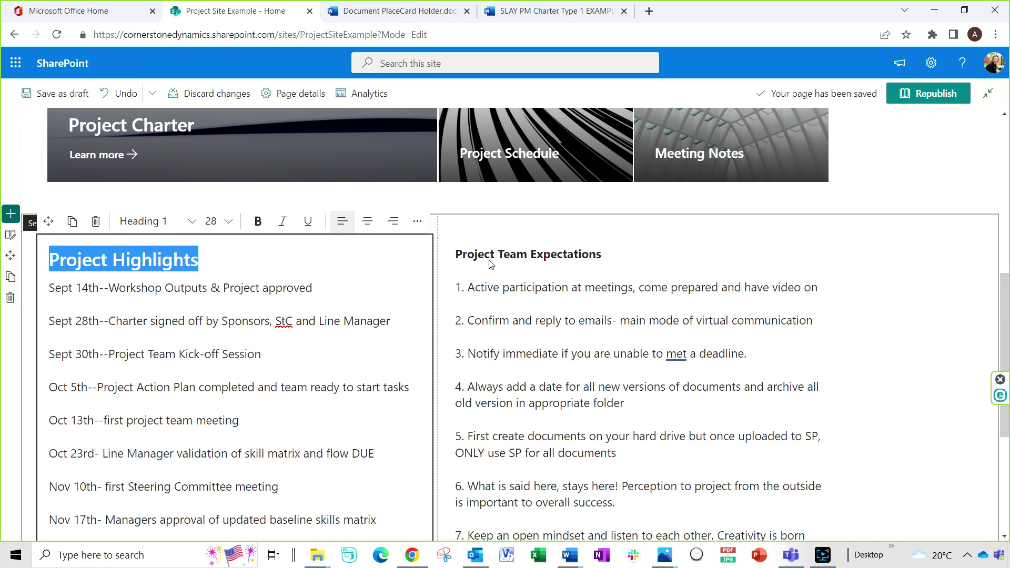
click(582, 258)
drag(629, 255, 444, 253)
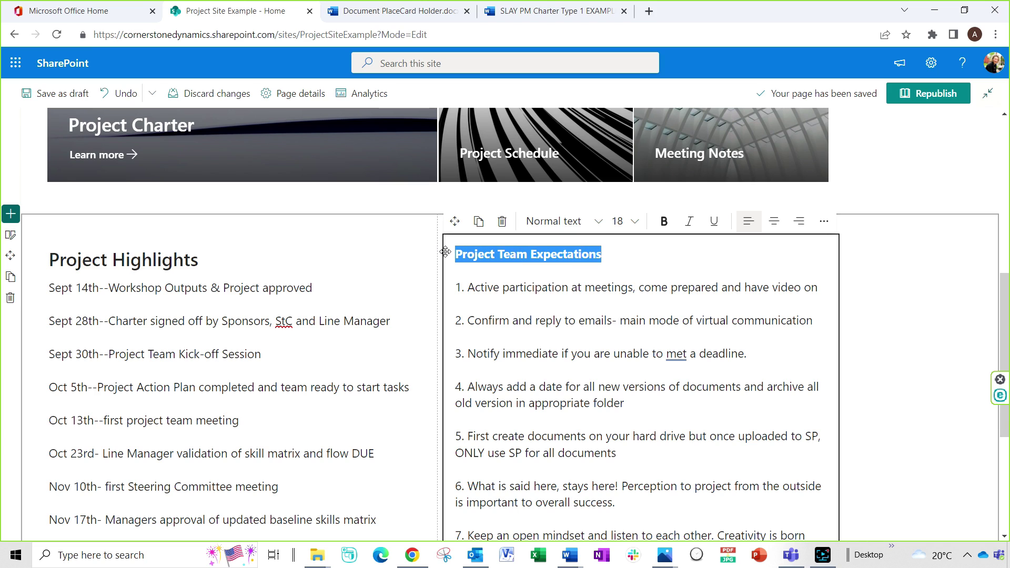
click(600, 225)
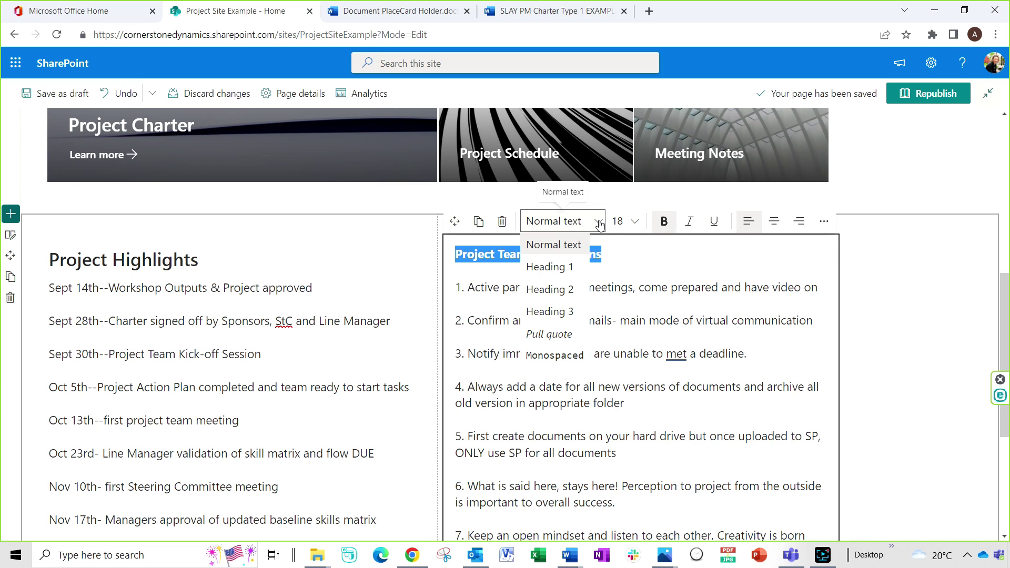
click(548, 265)
click(568, 349)
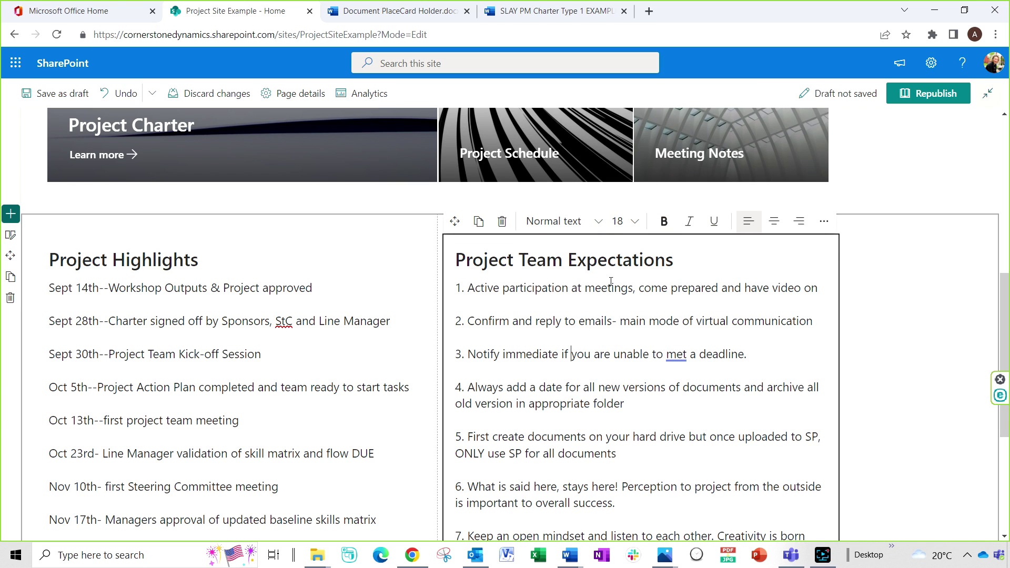
scroll(529, 291, down, 3)
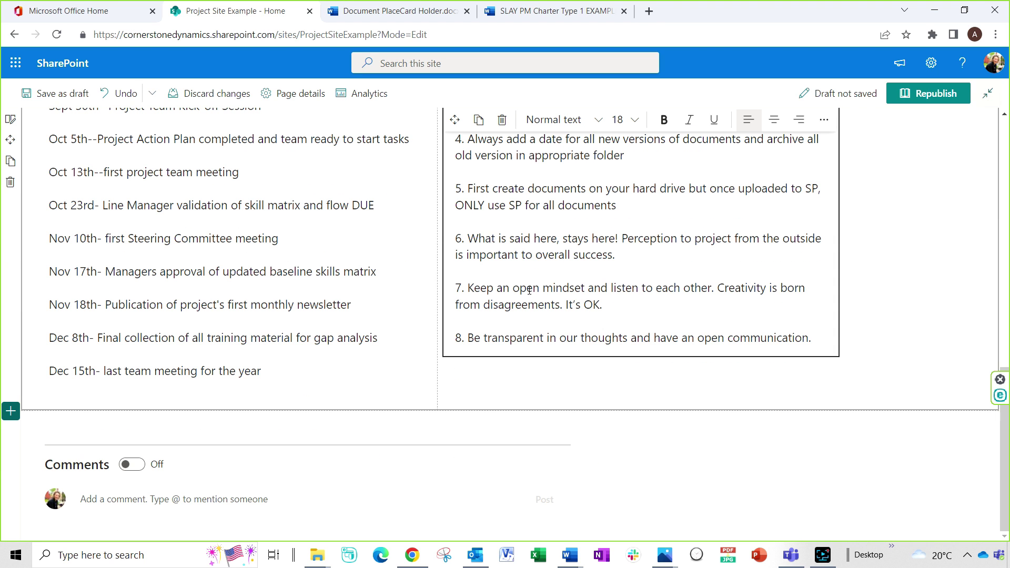
scroll(241, 395, up, 2)
scroll(234, 401, up, 1)
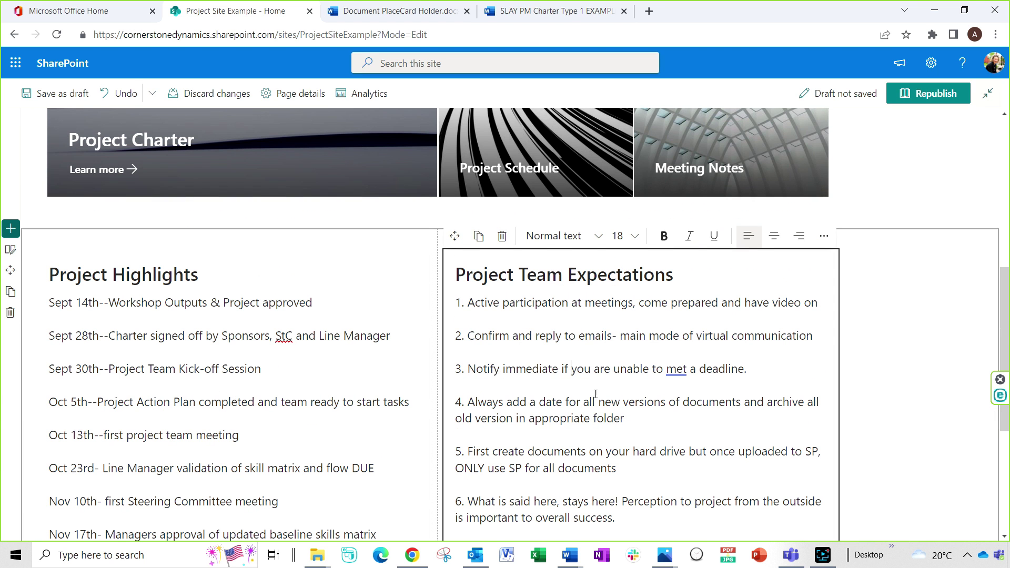
click(926, 97)
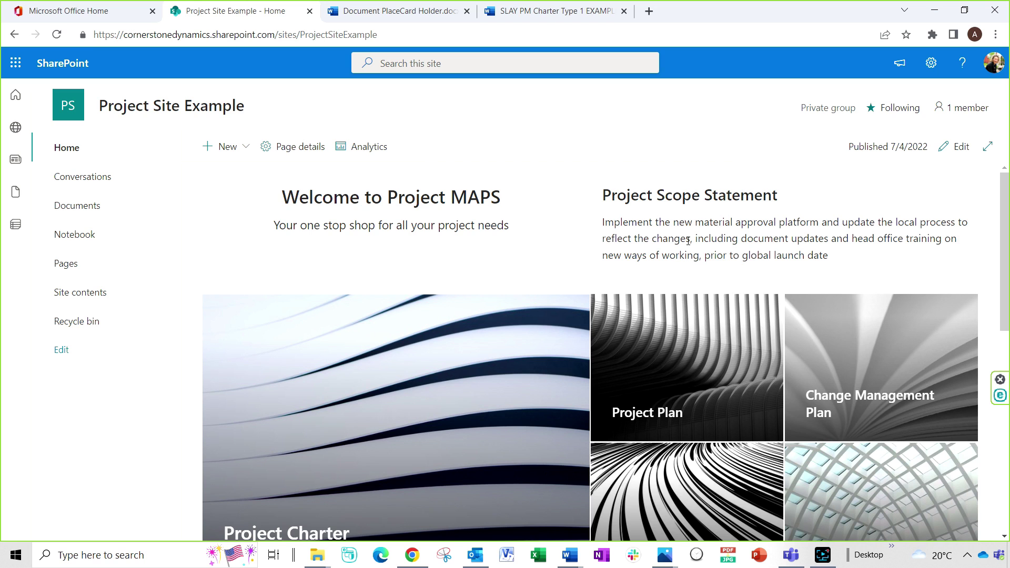
scroll(664, 275, down, 2)
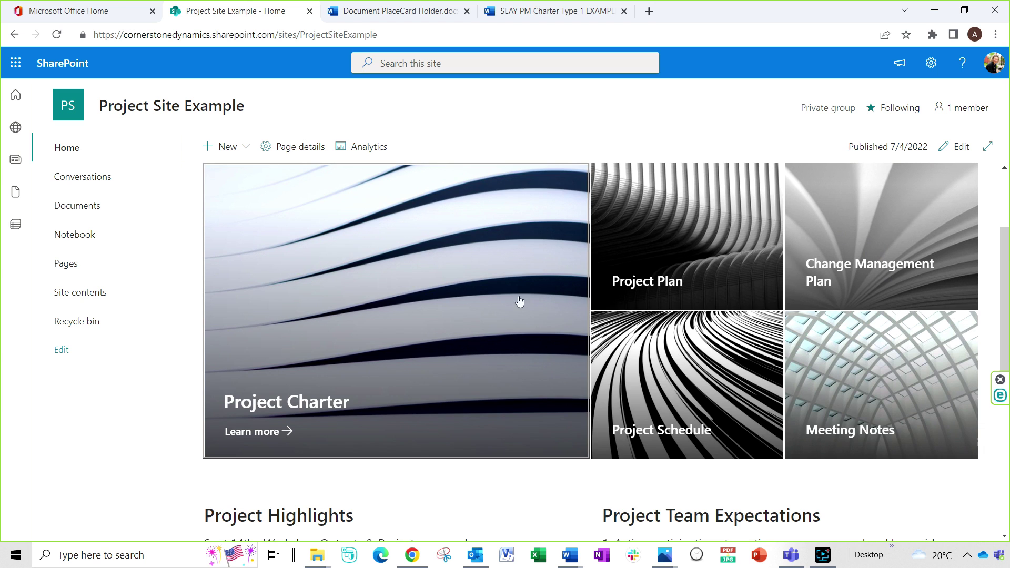
scroll(519, 303, up, 2)
scroll(656, 344, down, 3)
scroll(657, 345, down, 3)
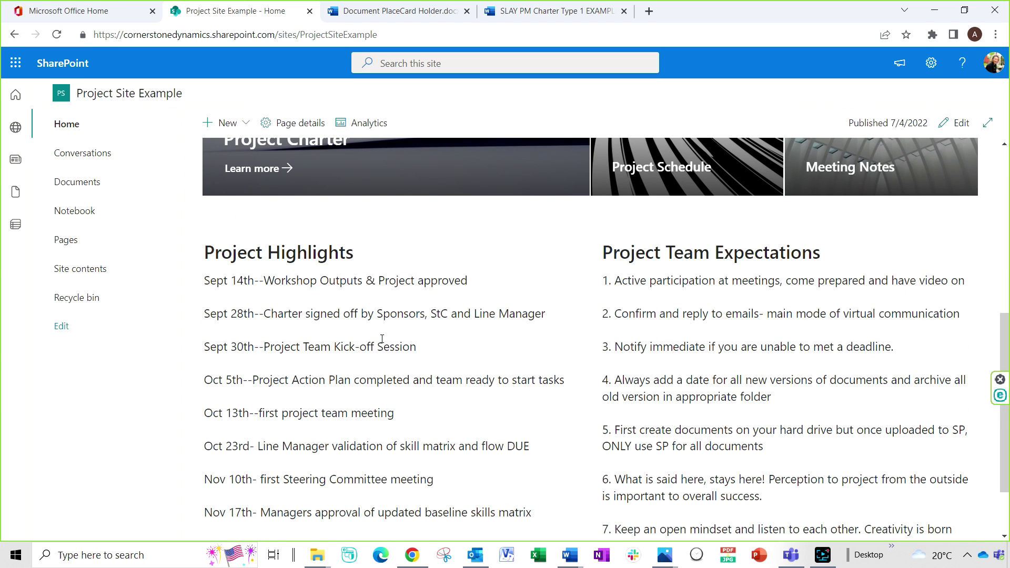
scroll(382, 339, down, 1)
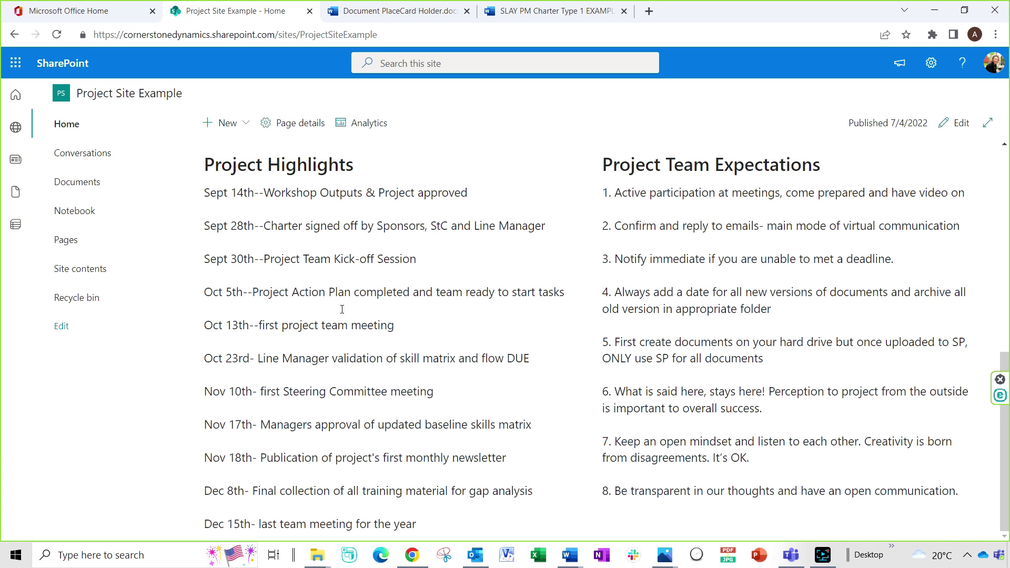
scroll(402, 419, up, 1)
scroll(401, 422, up, 2)
scroll(397, 424, up, 2)
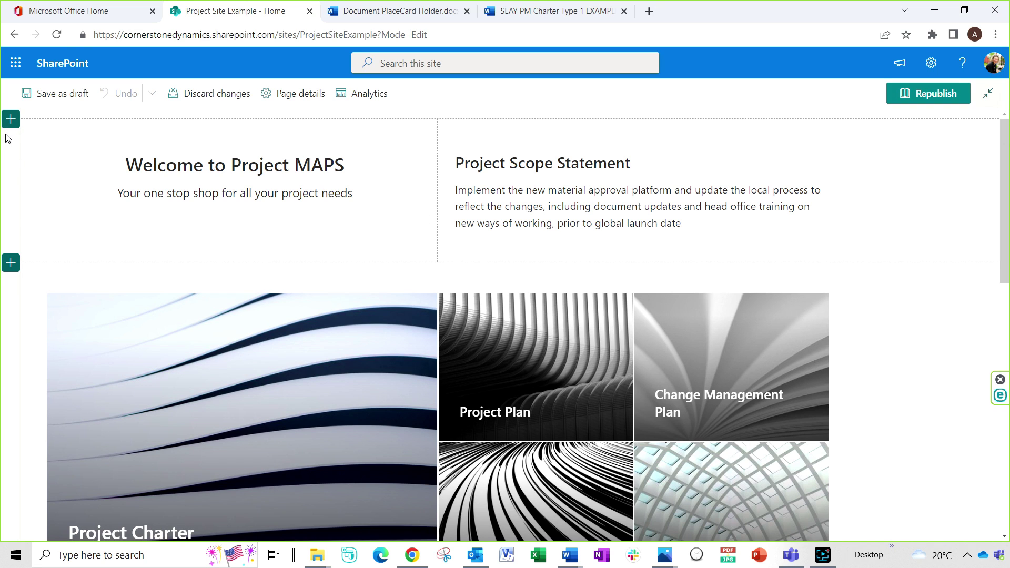
Give the welcome and scope section strong teal background shading and republish.
click(34, 158)
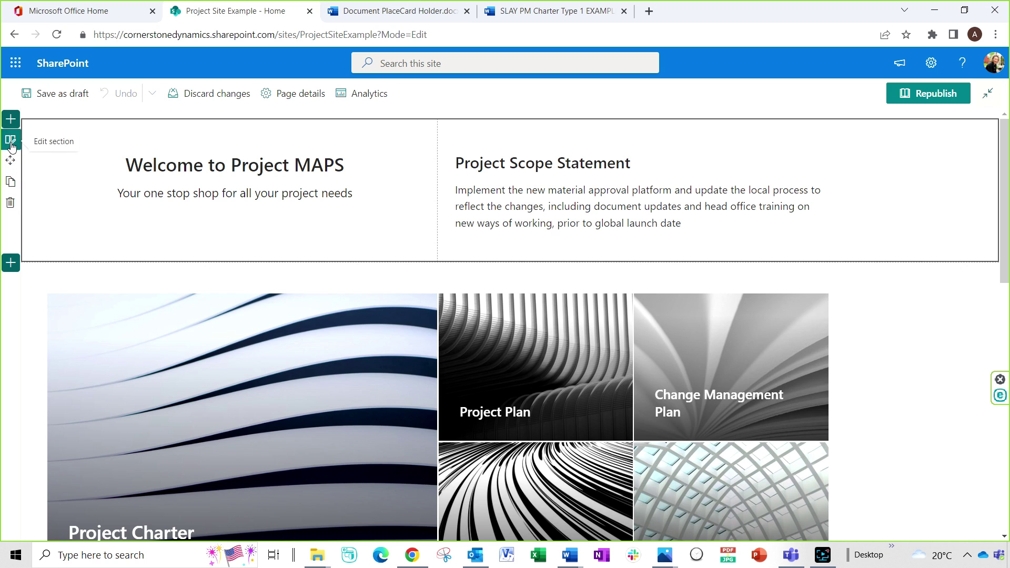
click(10, 140)
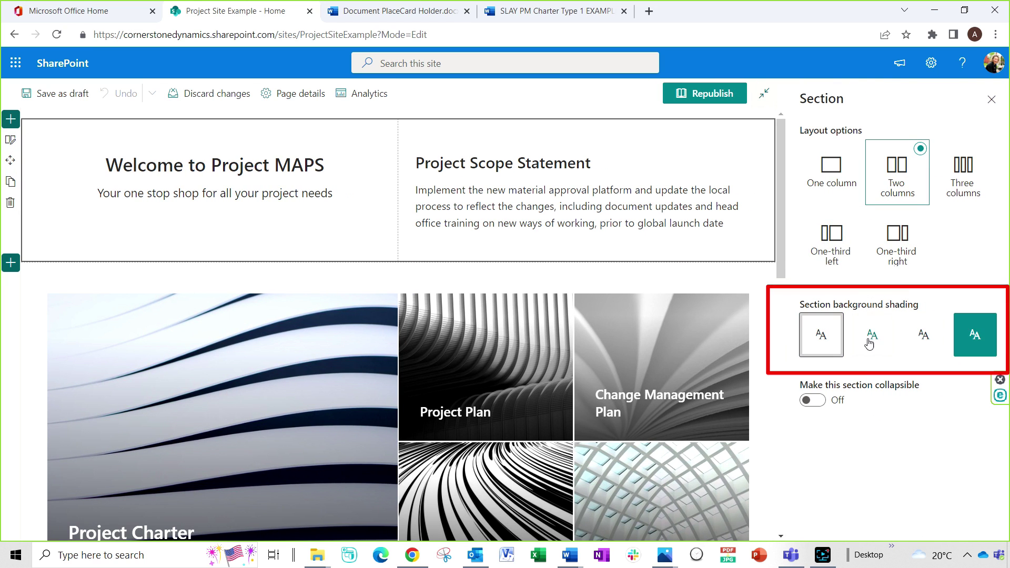
click(963, 338)
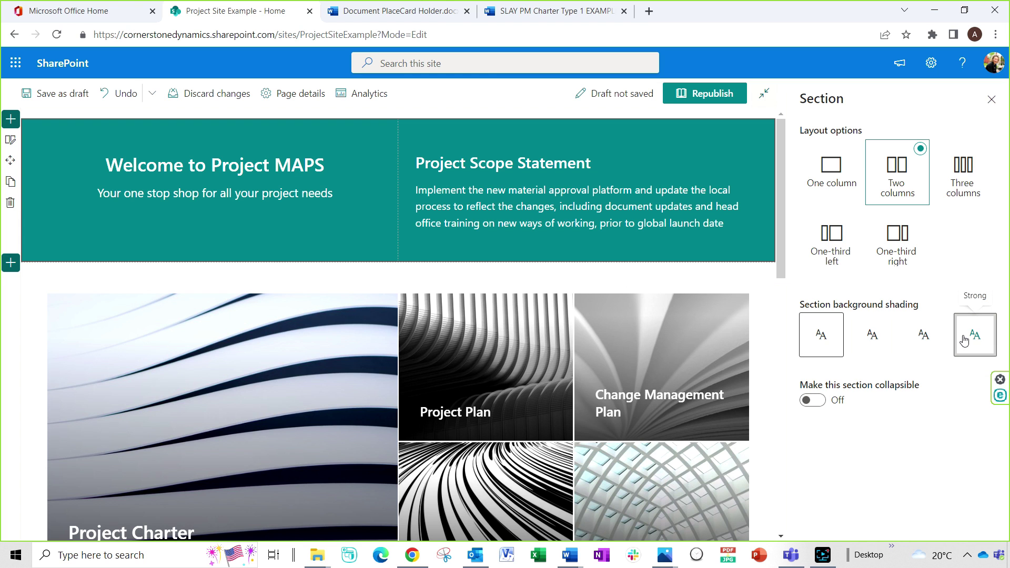
click(720, 93)
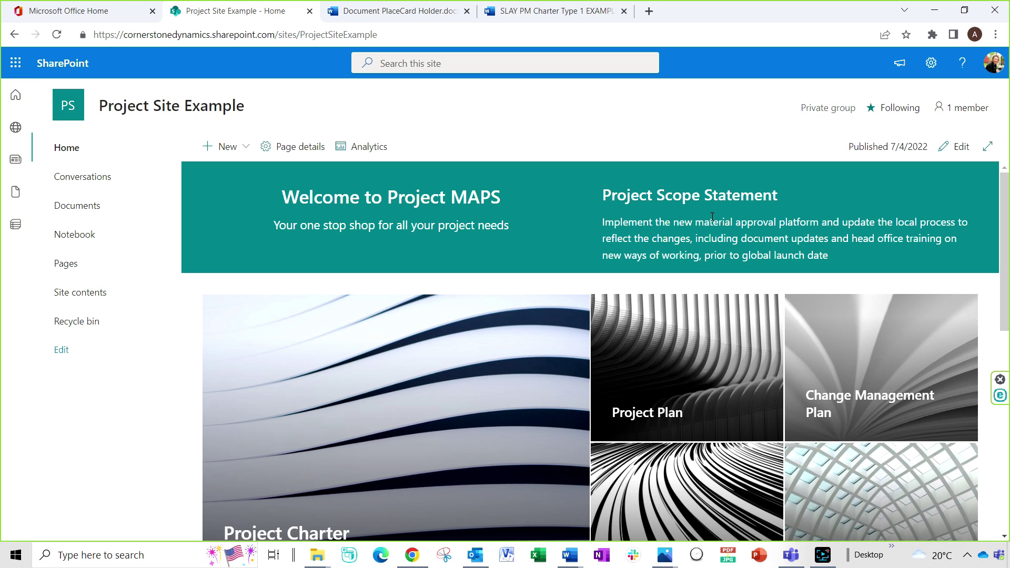
scroll(710, 223, down, 2)
scroll(711, 226, down, 2)
scroll(711, 276, down, 1)
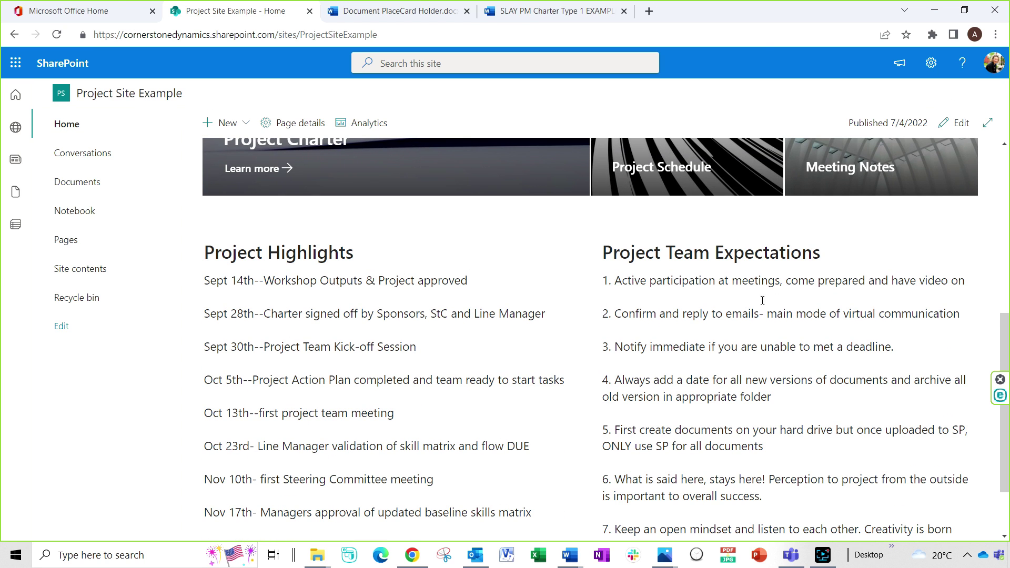
Apply soft background shading to the Project Highlights section and republish.
click(951, 124)
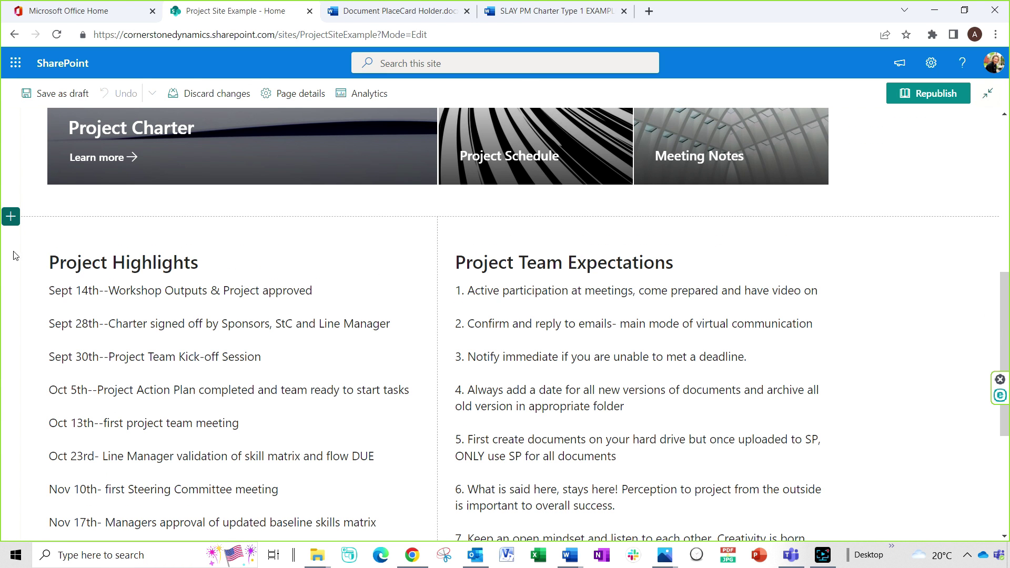
click(23, 255)
click(11, 239)
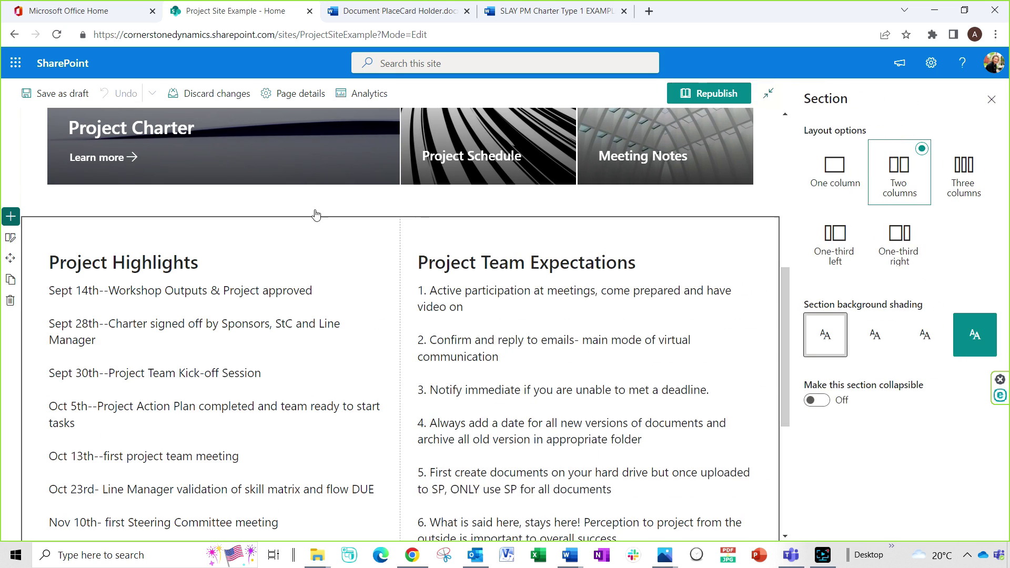
click(926, 334)
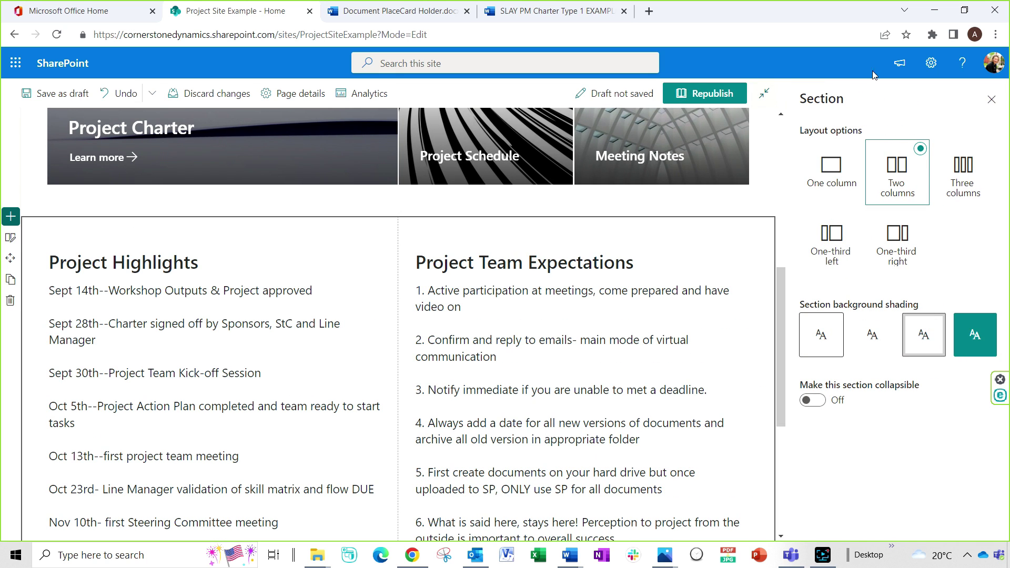
click(708, 91)
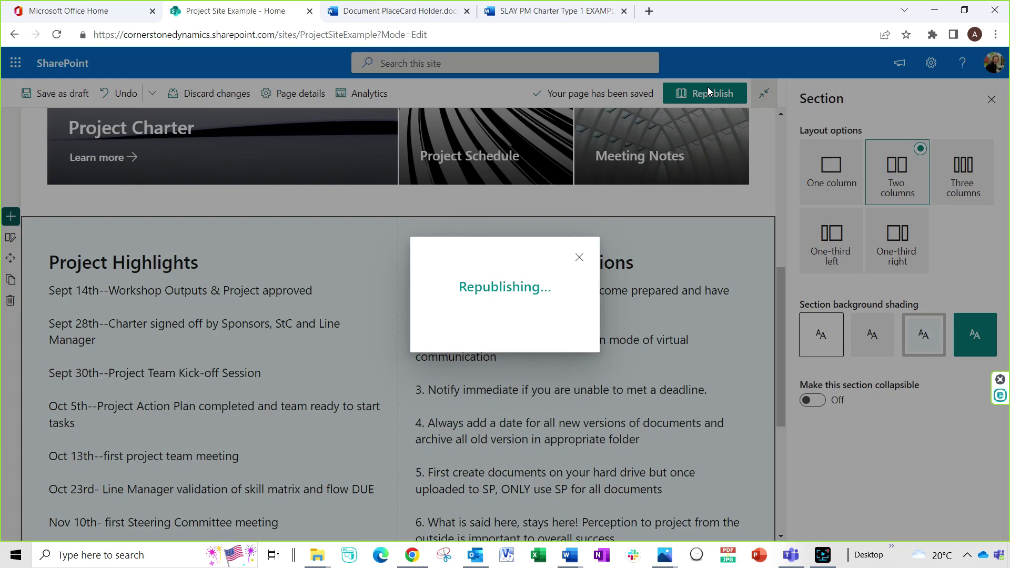
scroll(582, 269, up, 2)
scroll(593, 268, up, 3)
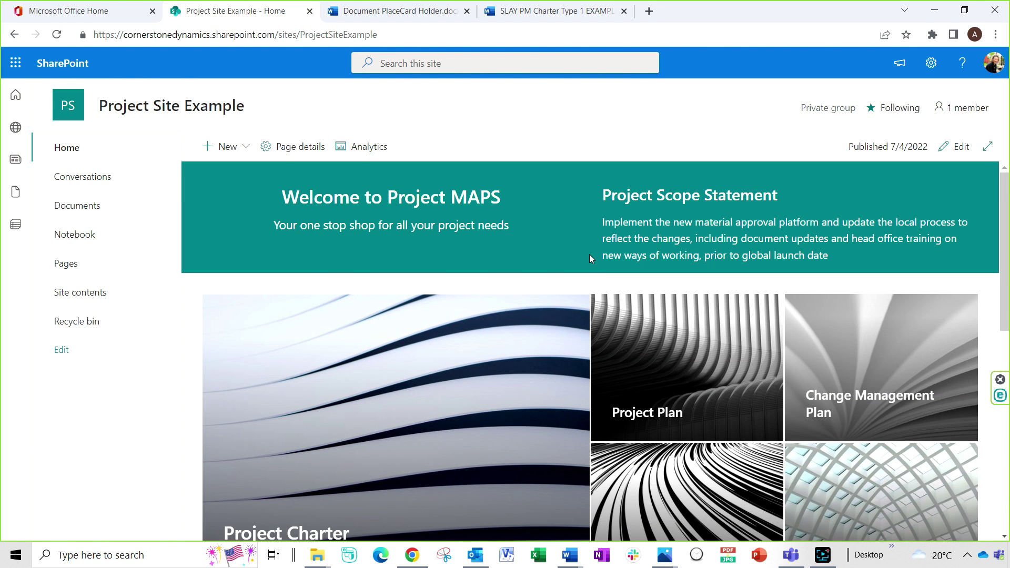
scroll(507, 246, down, 3)
scroll(508, 246, up, 3)
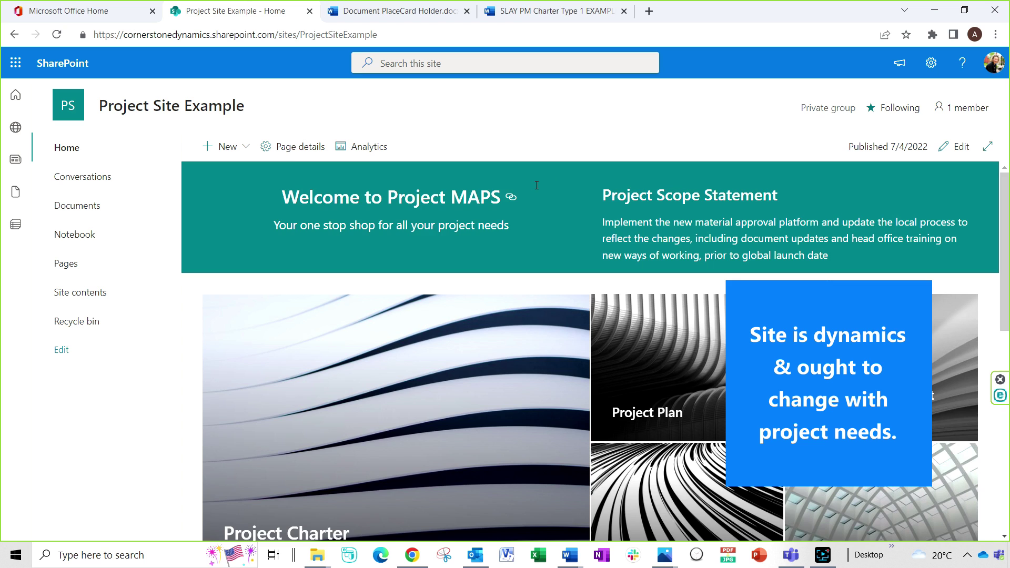
scroll(536, 185, down, 2)
scroll(536, 186, down, 2)
scroll(534, 190, down, 3)
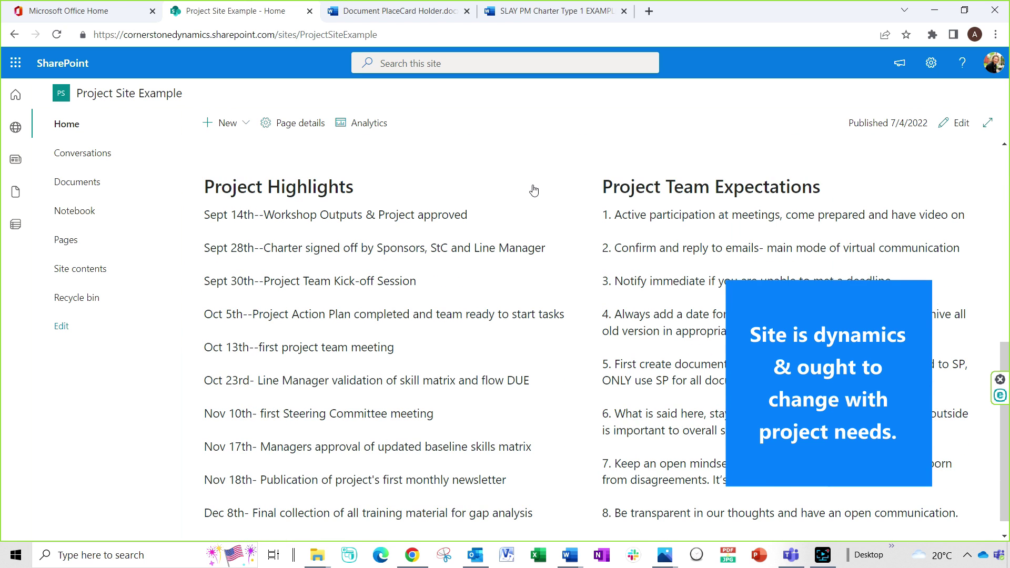
scroll(532, 188, down, 1)
scroll(524, 234, up, 3)
scroll(521, 237, up, 3)
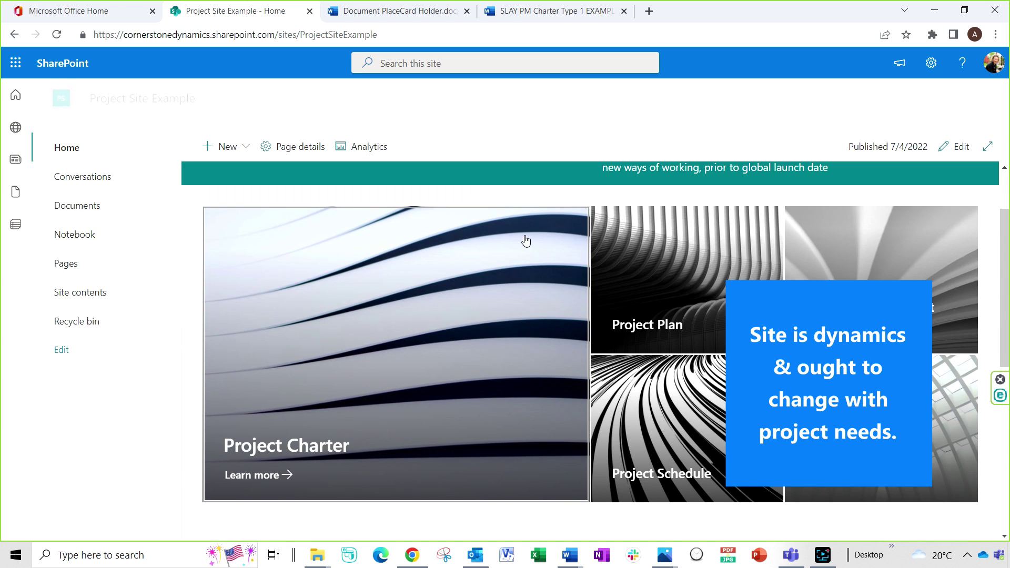
scroll(518, 240, up, 2)
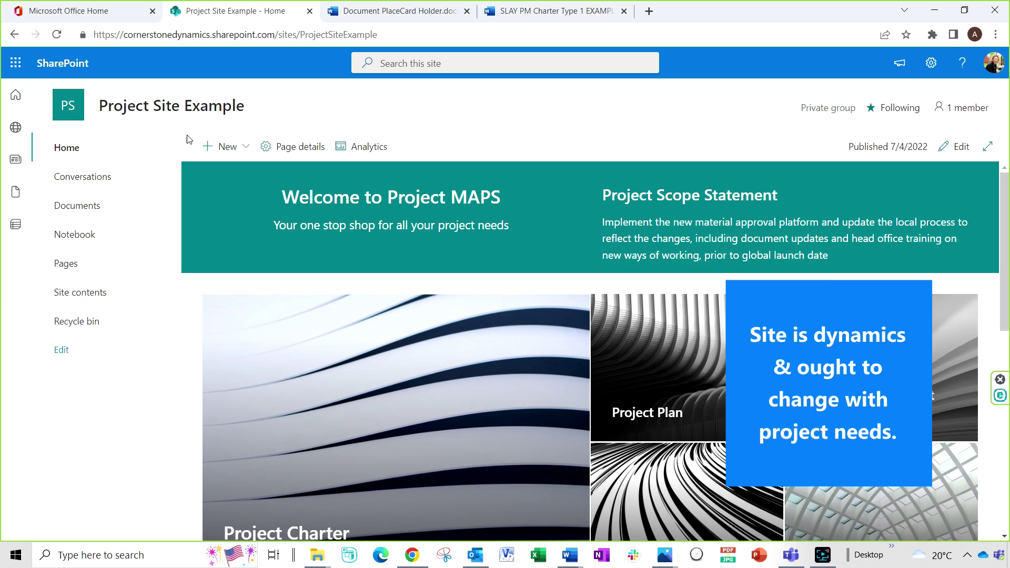